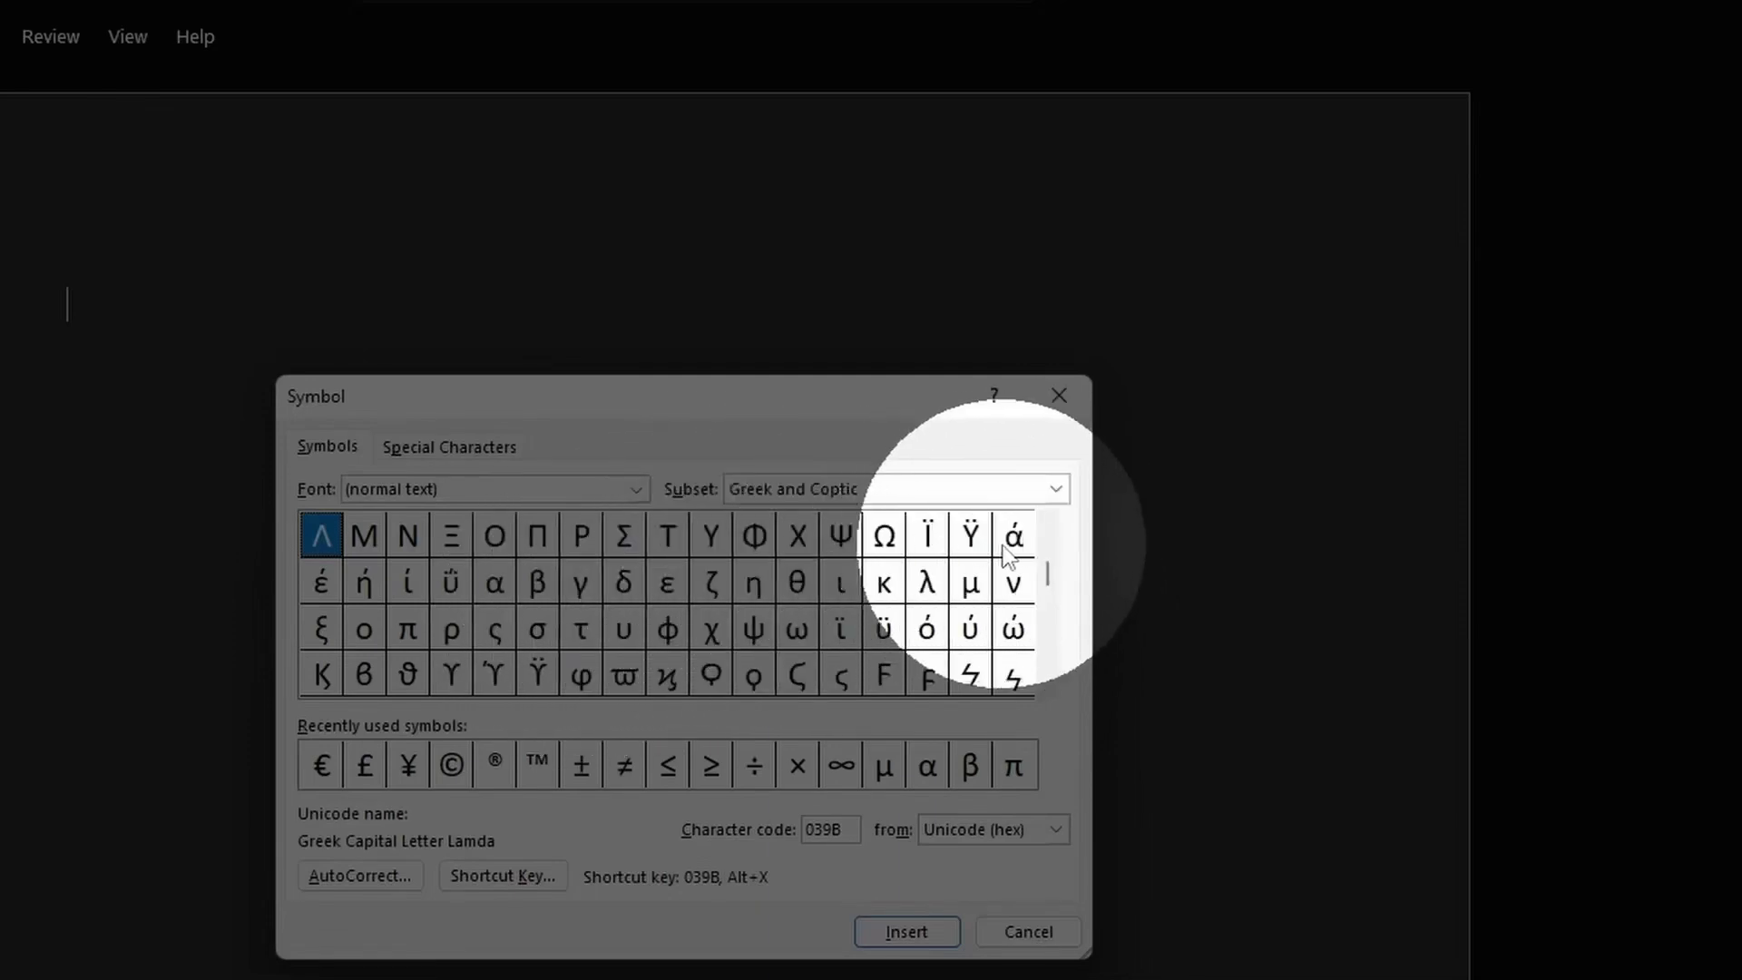
# Insert the Greek capital letter Chi (Χ) from the Greek and Coptic symbols into the document.
pyautogui.click(1047, 523)
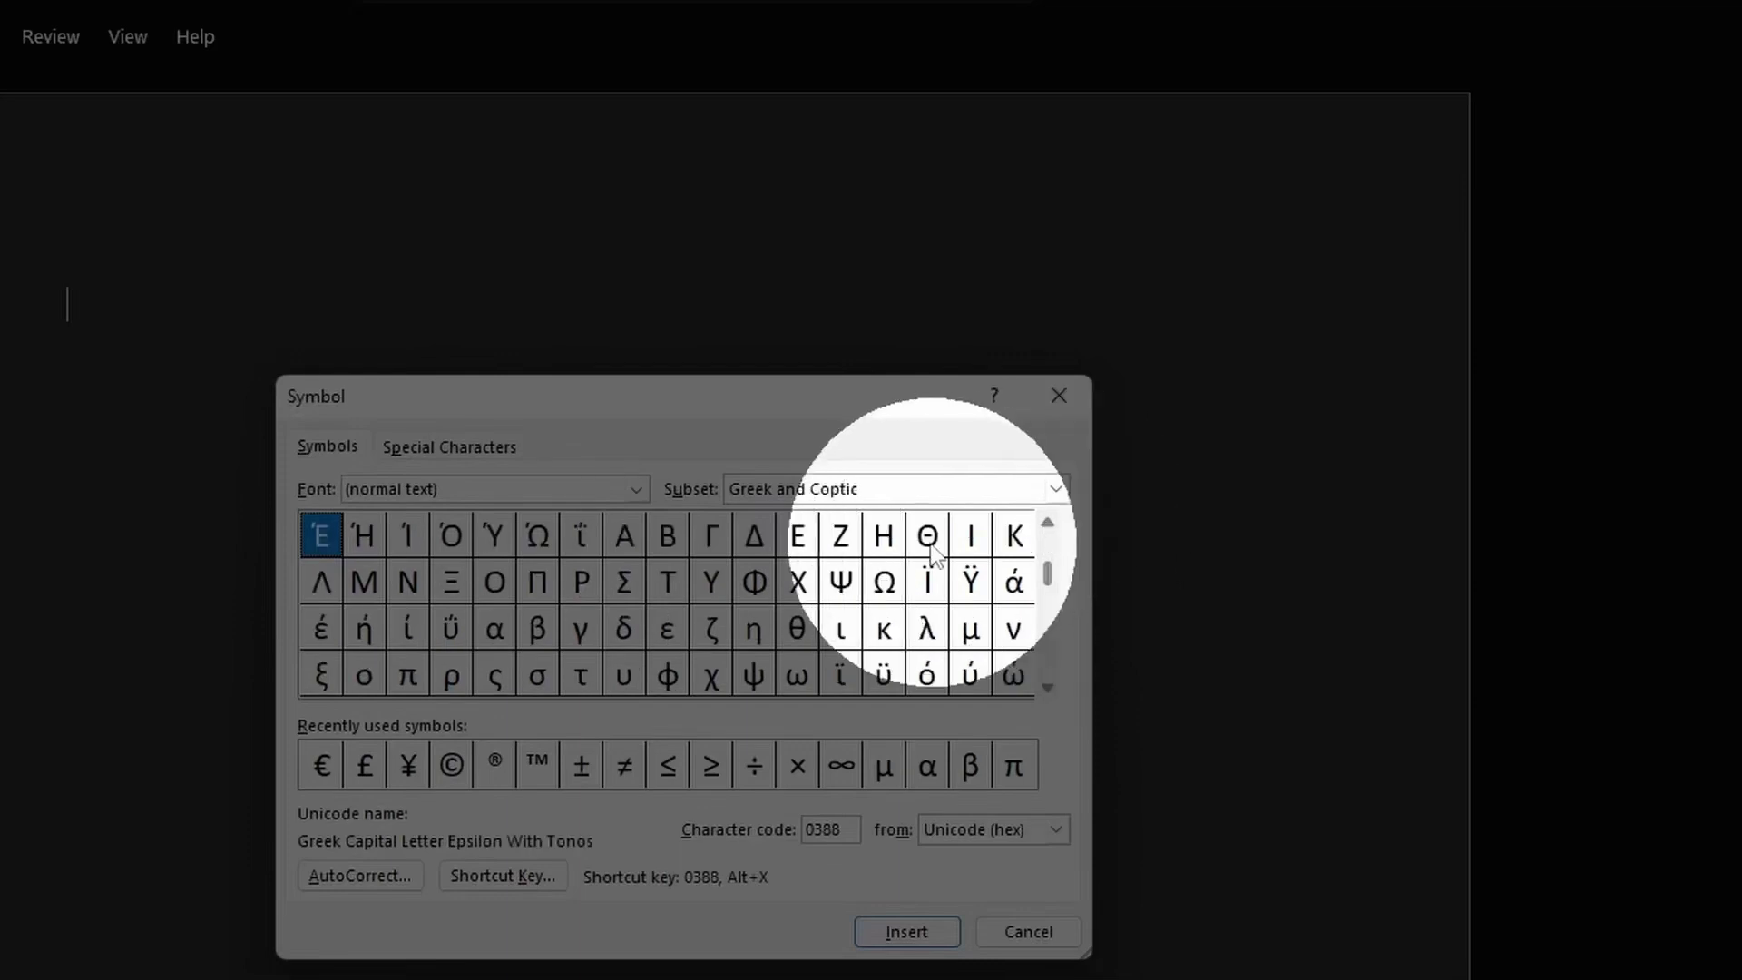
pyautogui.click(798, 582)
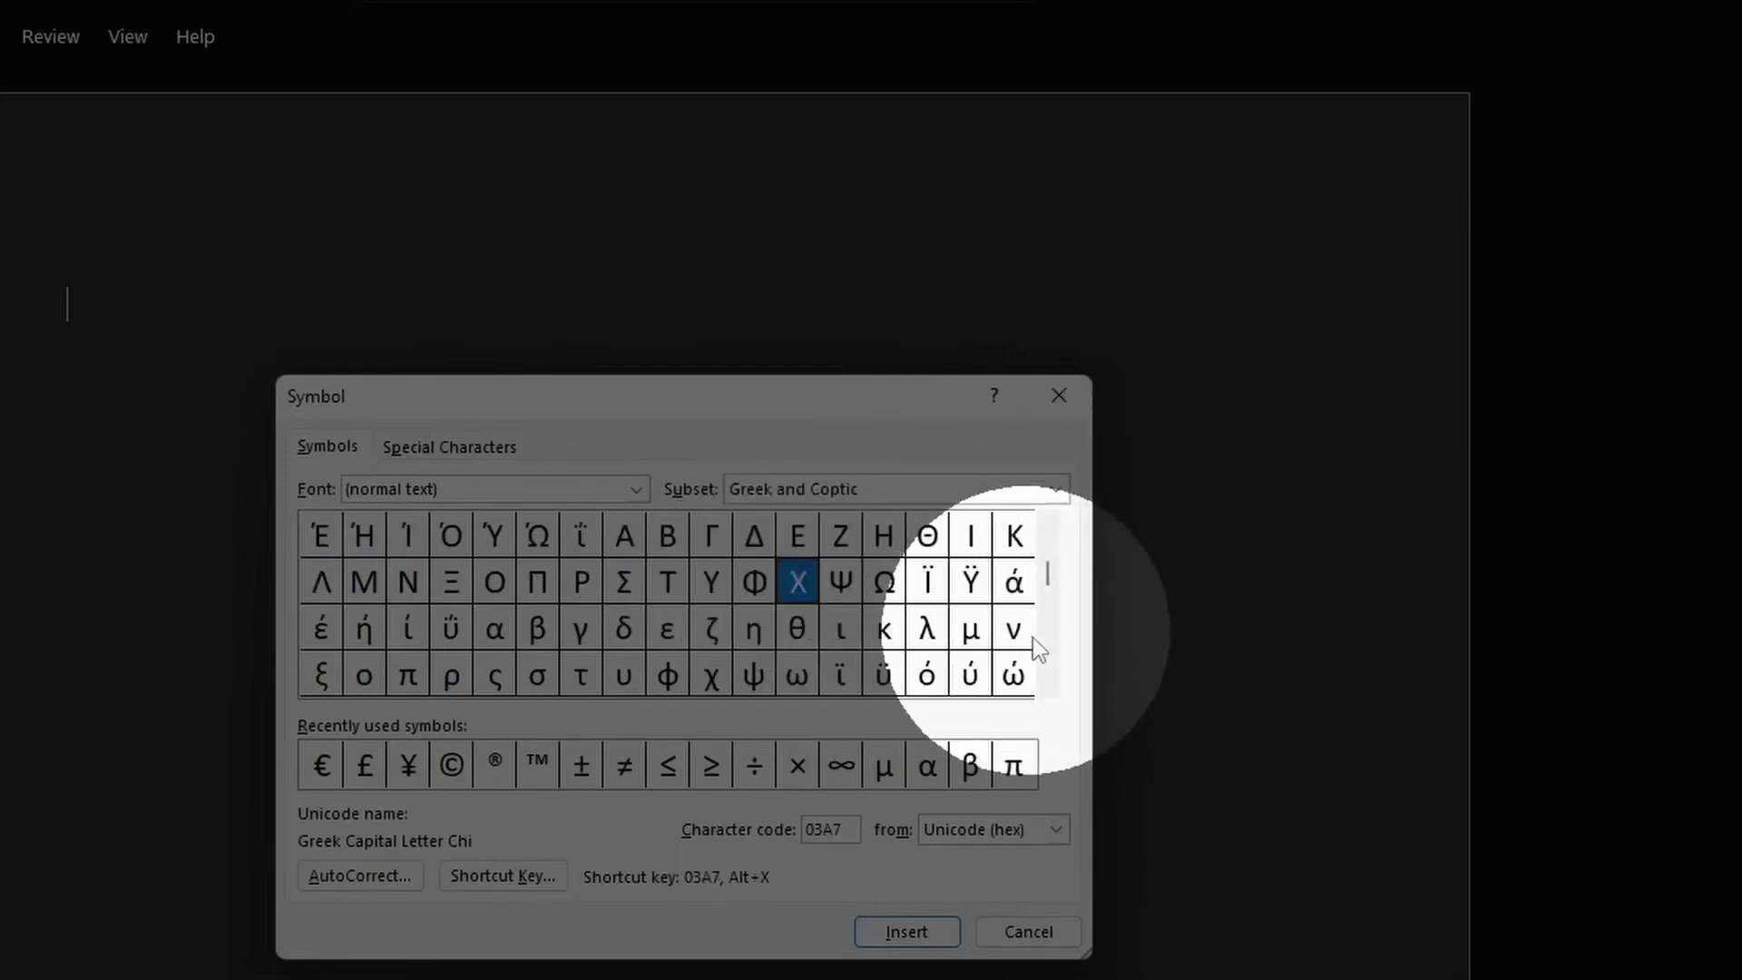
pyautogui.click(907, 932)
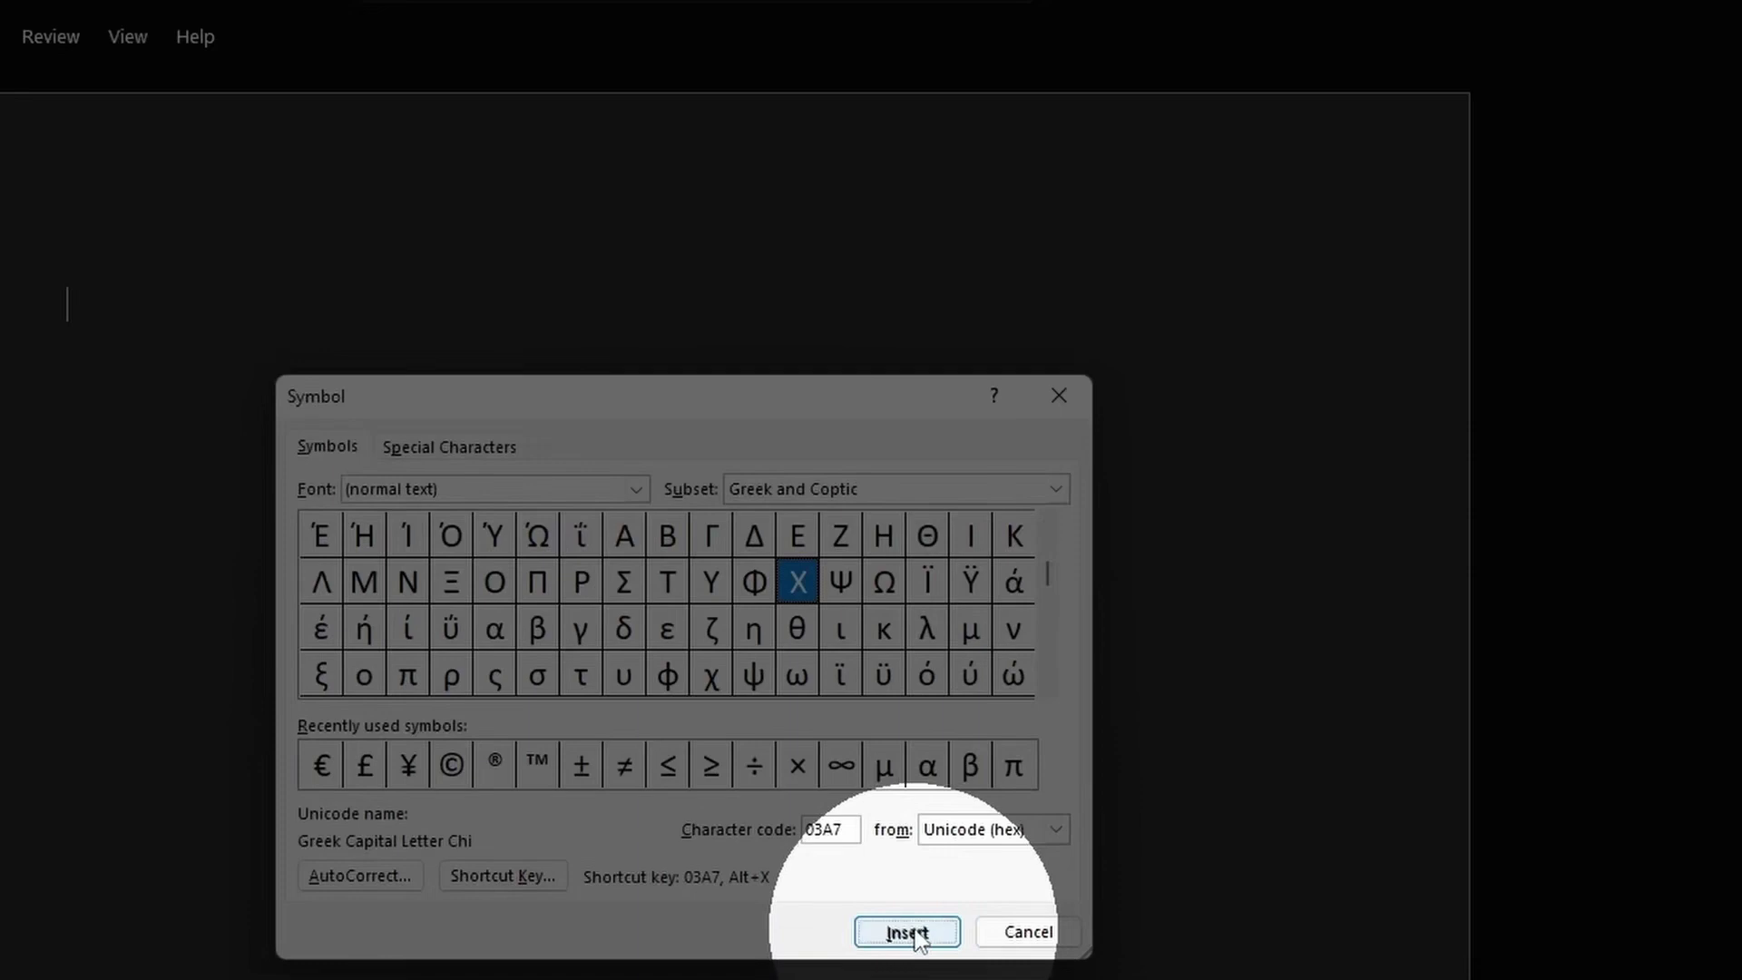
# Insert the Greek small letter Rho (ρ) from the Greek and Coptic symbols after the Χ.
pyautogui.click(1049, 644)
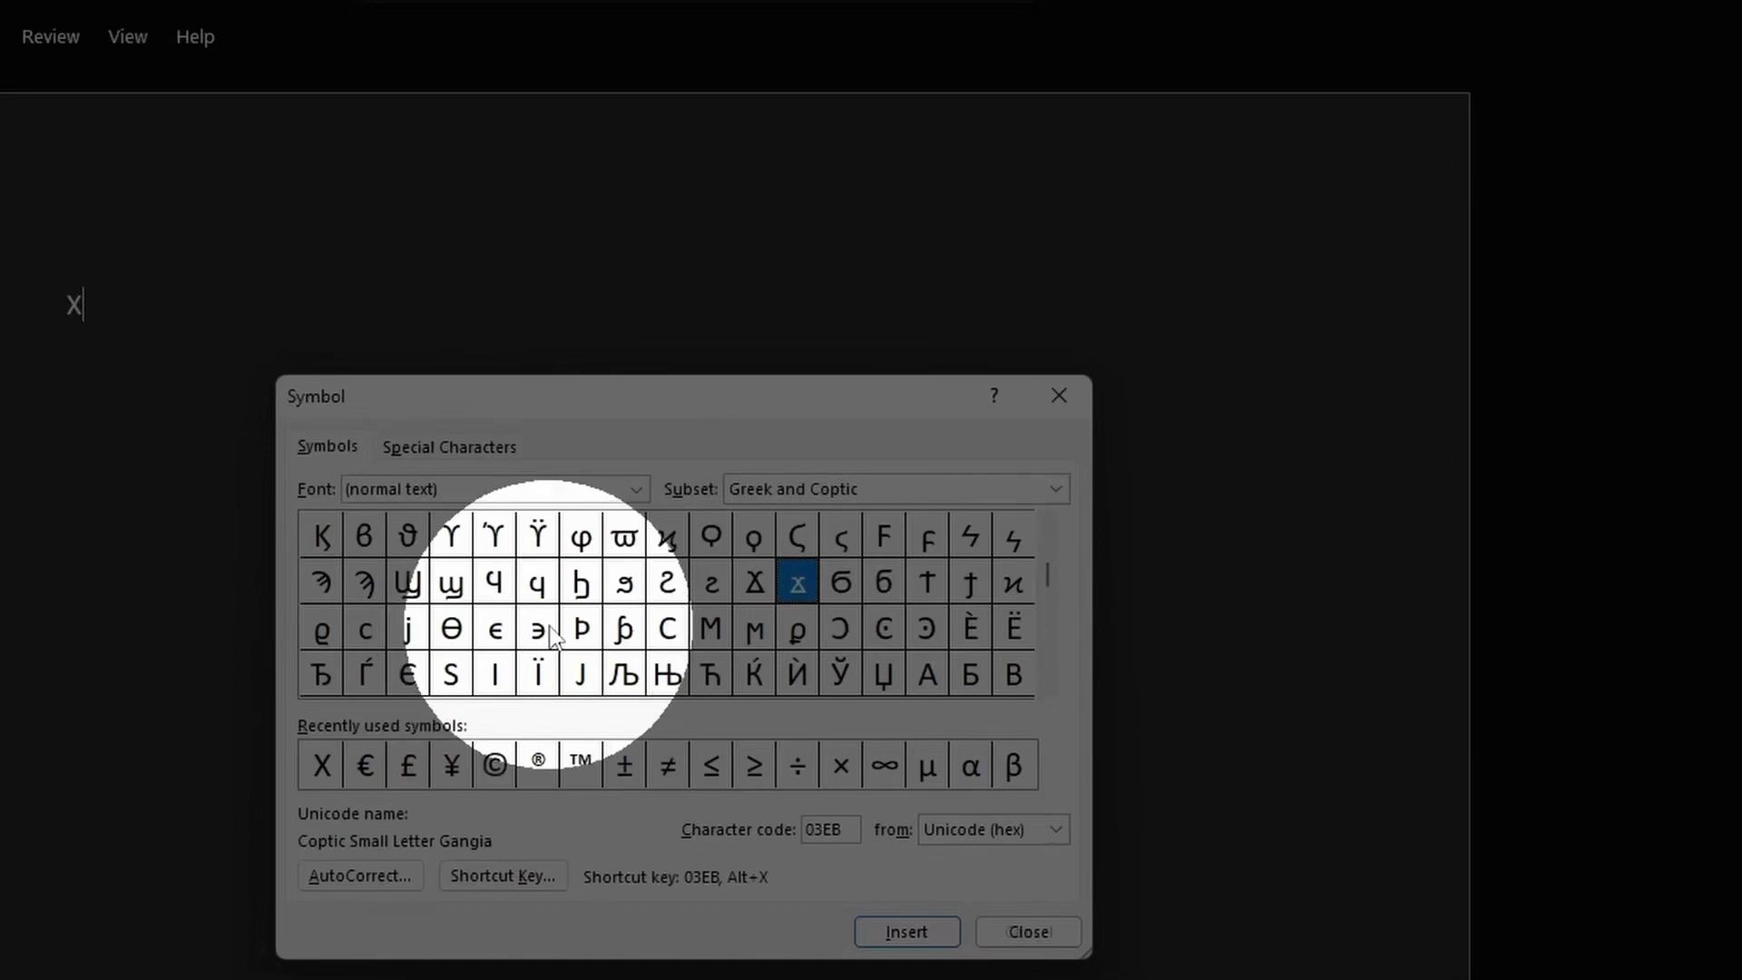
pyautogui.click(1048, 527)
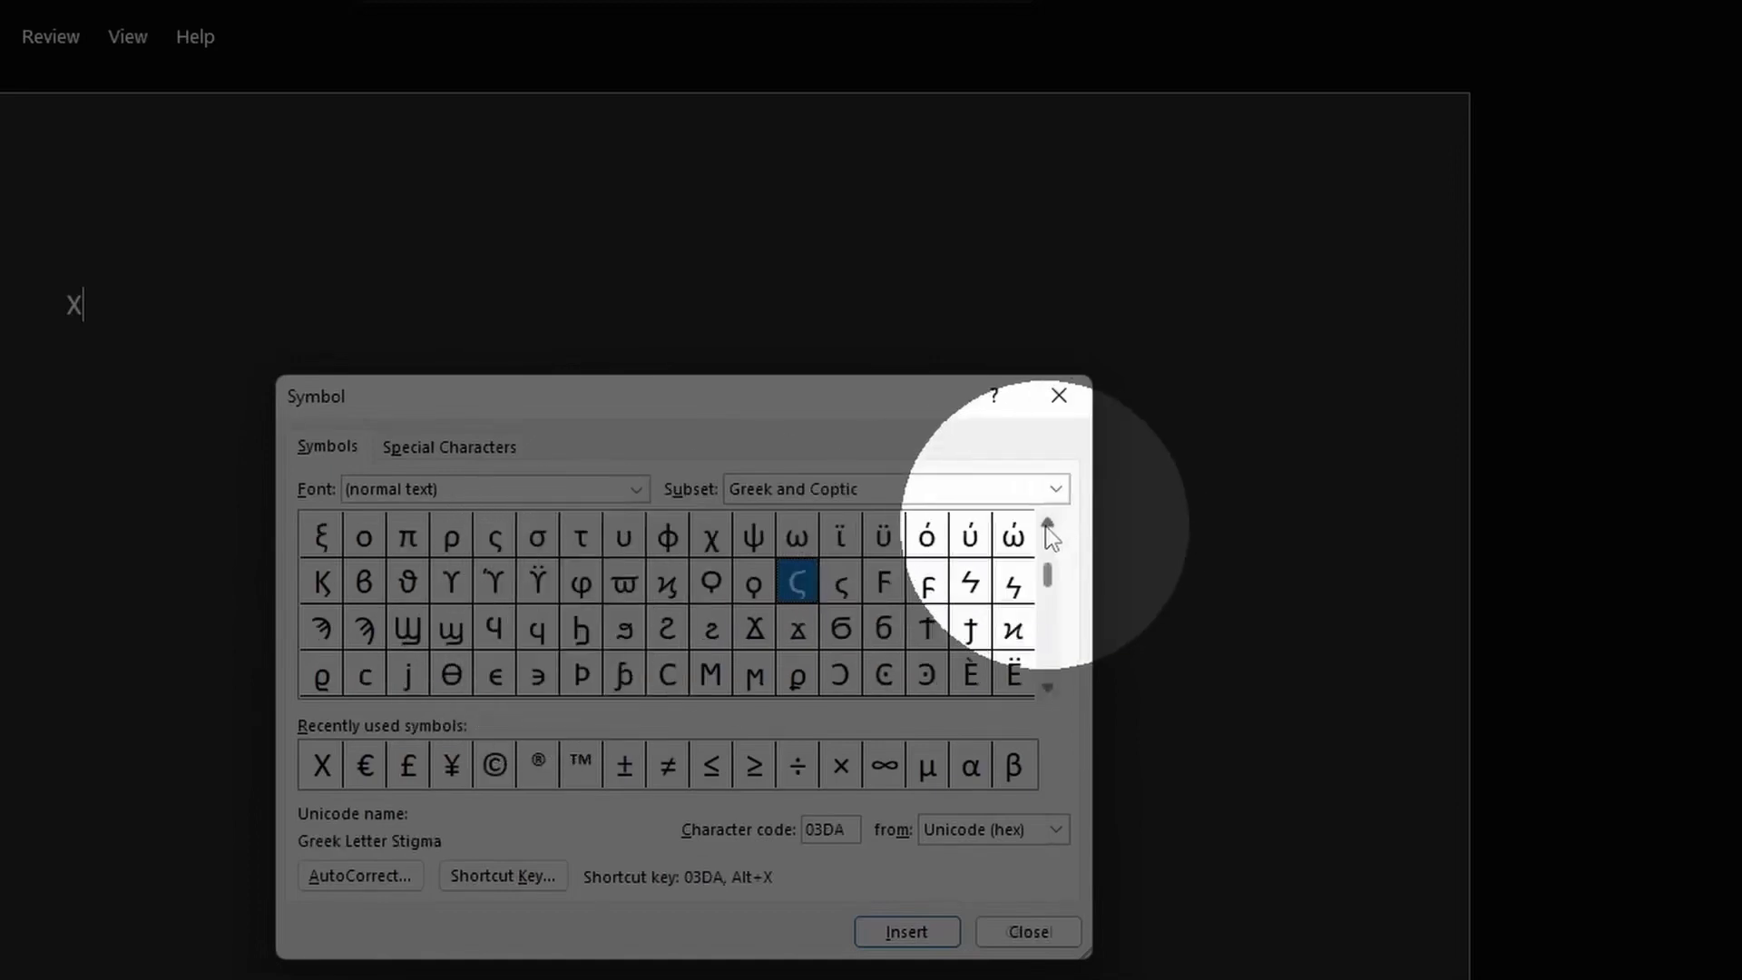
pyautogui.click(1047, 526)
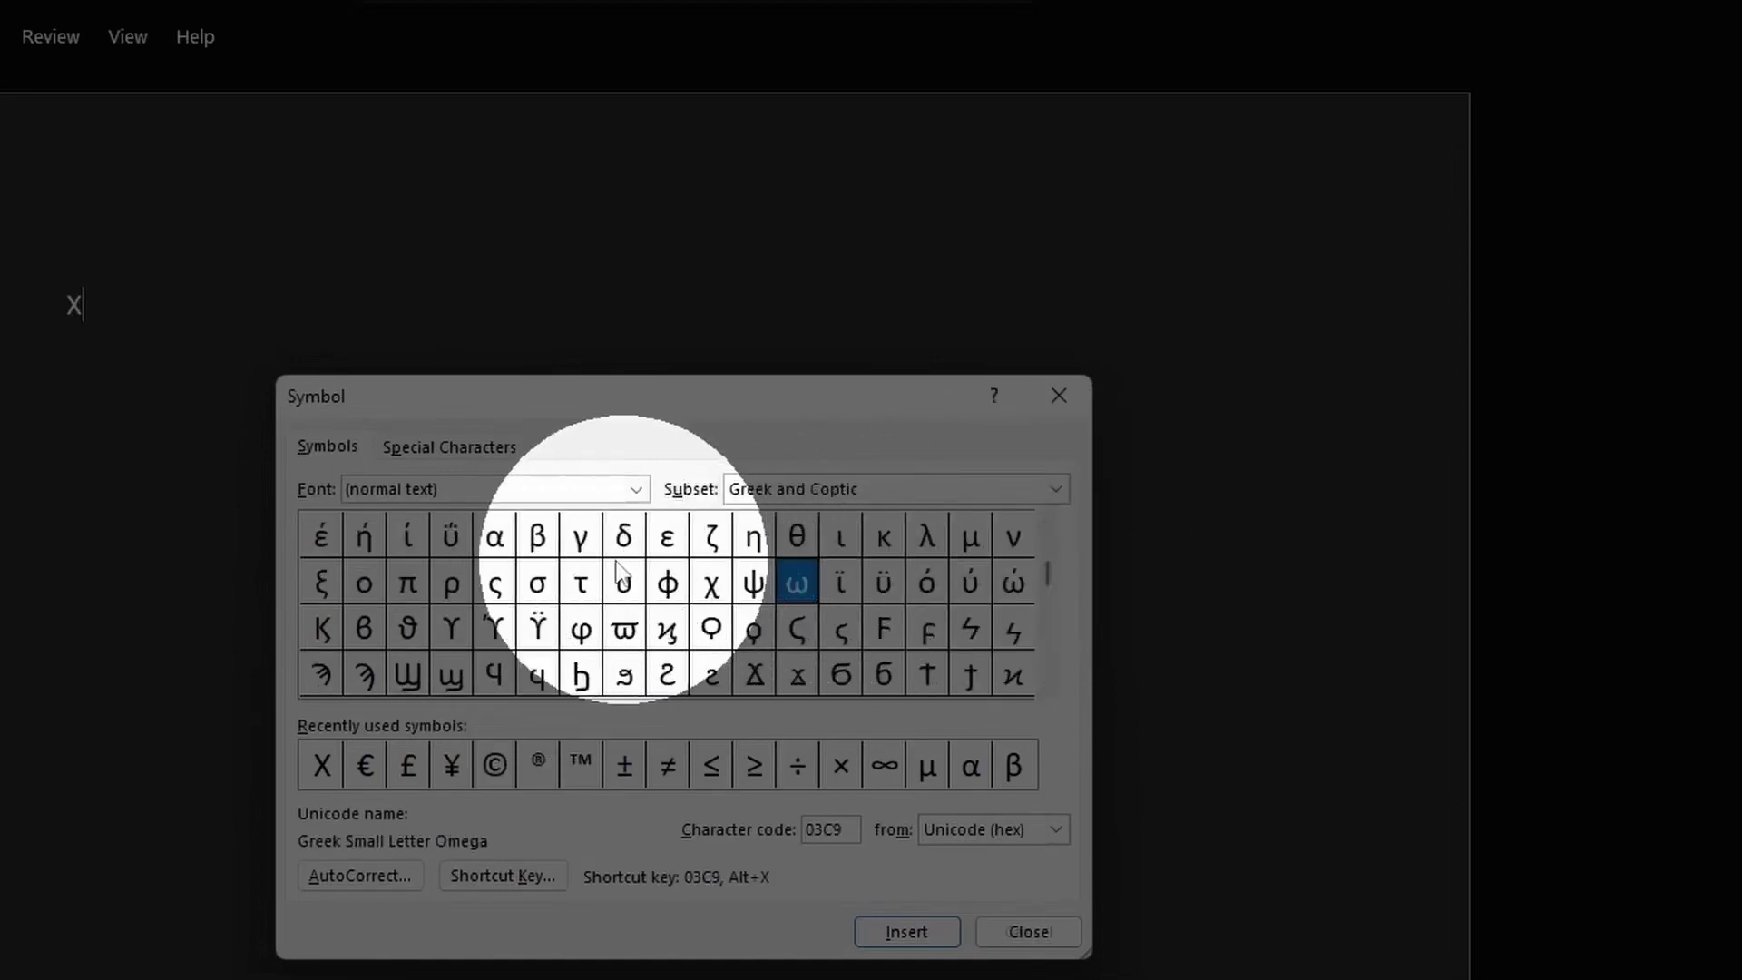
pyautogui.click(450, 589)
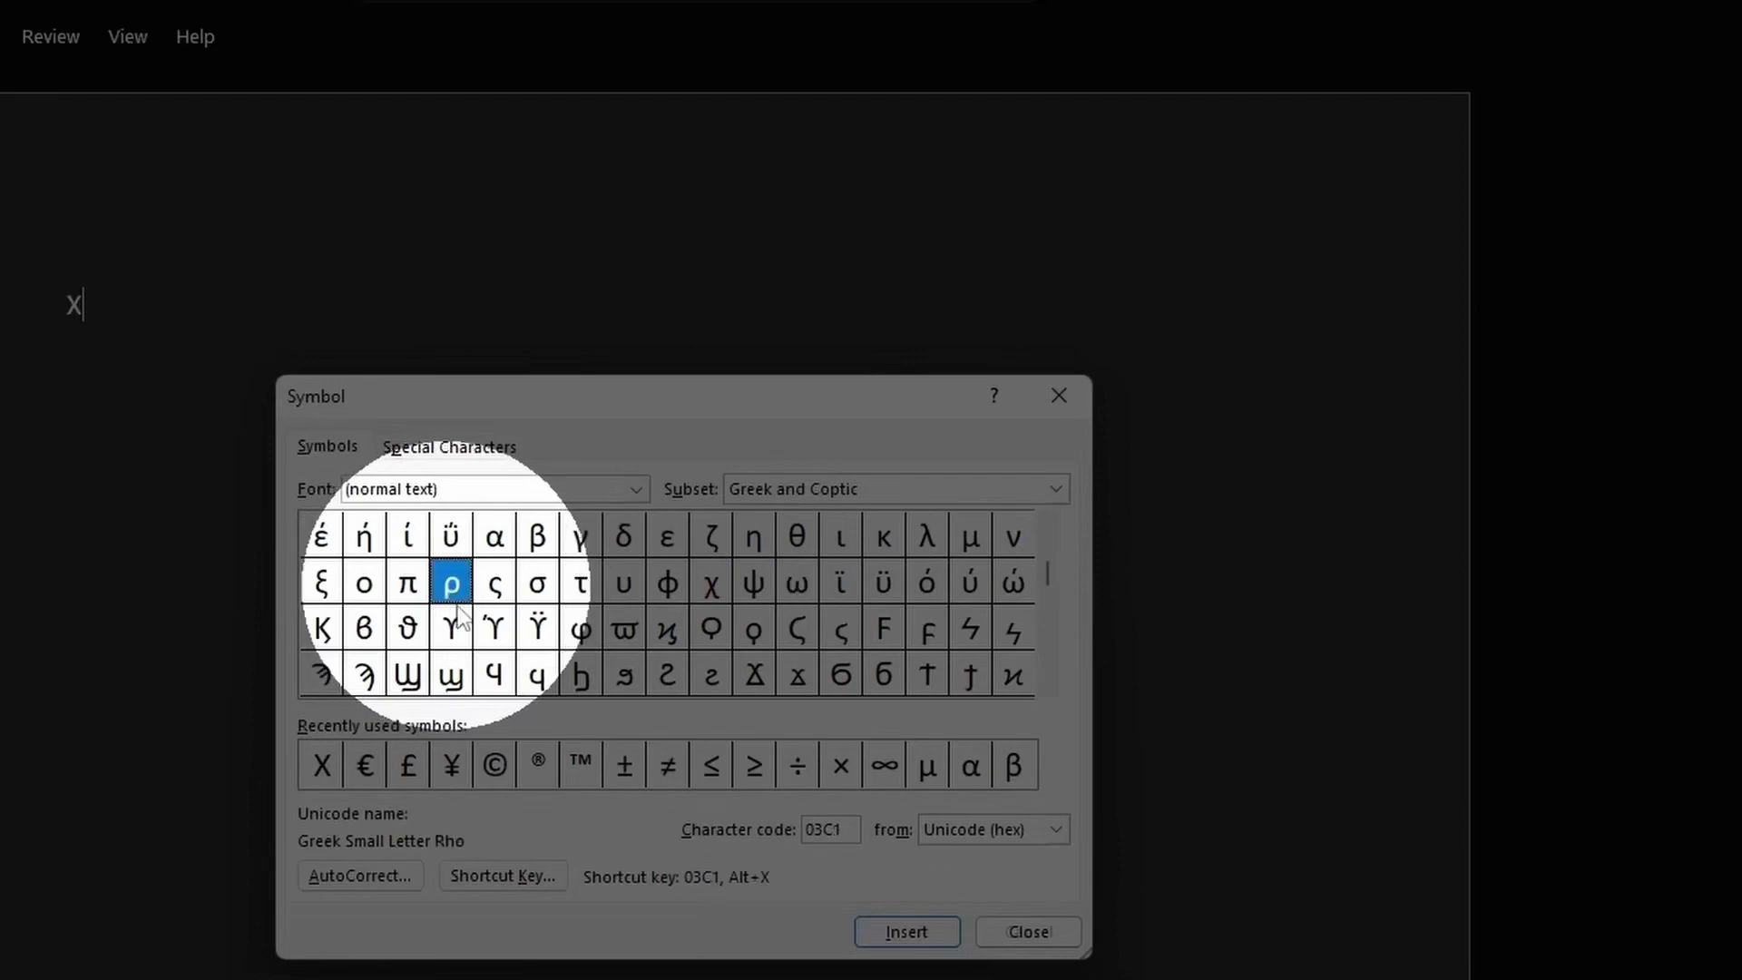
pyautogui.click(874, 934)
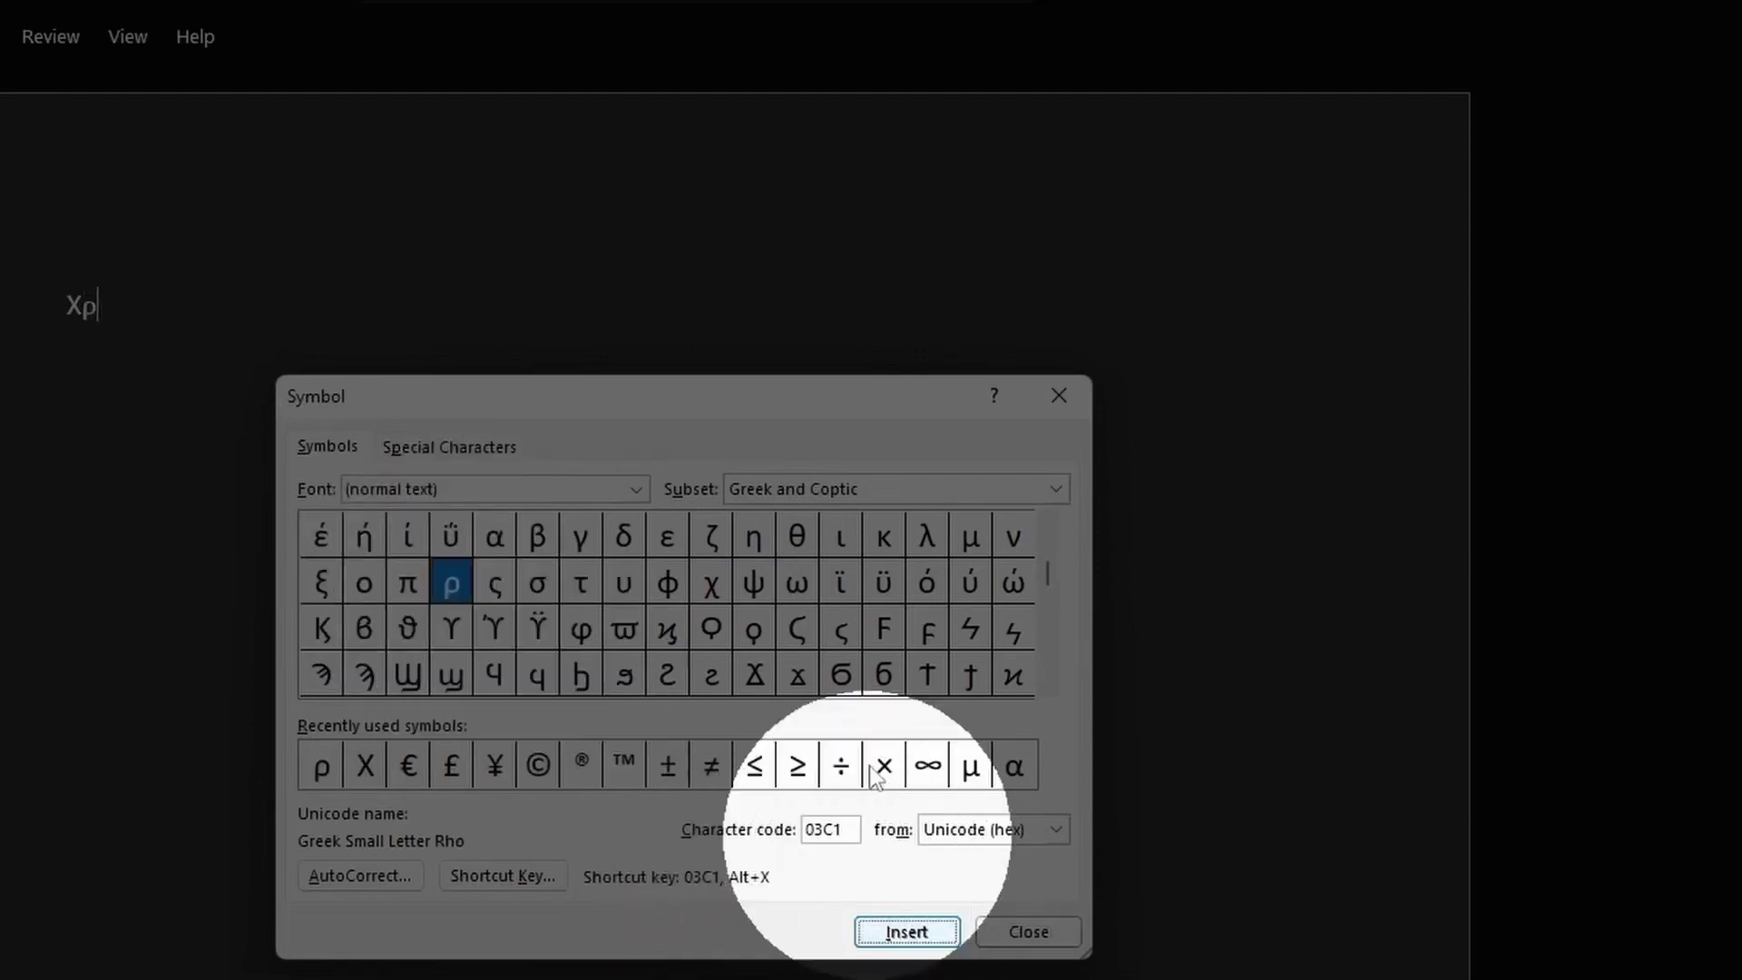
# Insert the Greek small letters Iota (ι), Sigma (σ) and Tau (τ) so the text reads Χριστ.
pyautogui.click(841, 536)
pyautogui.click(894, 932)
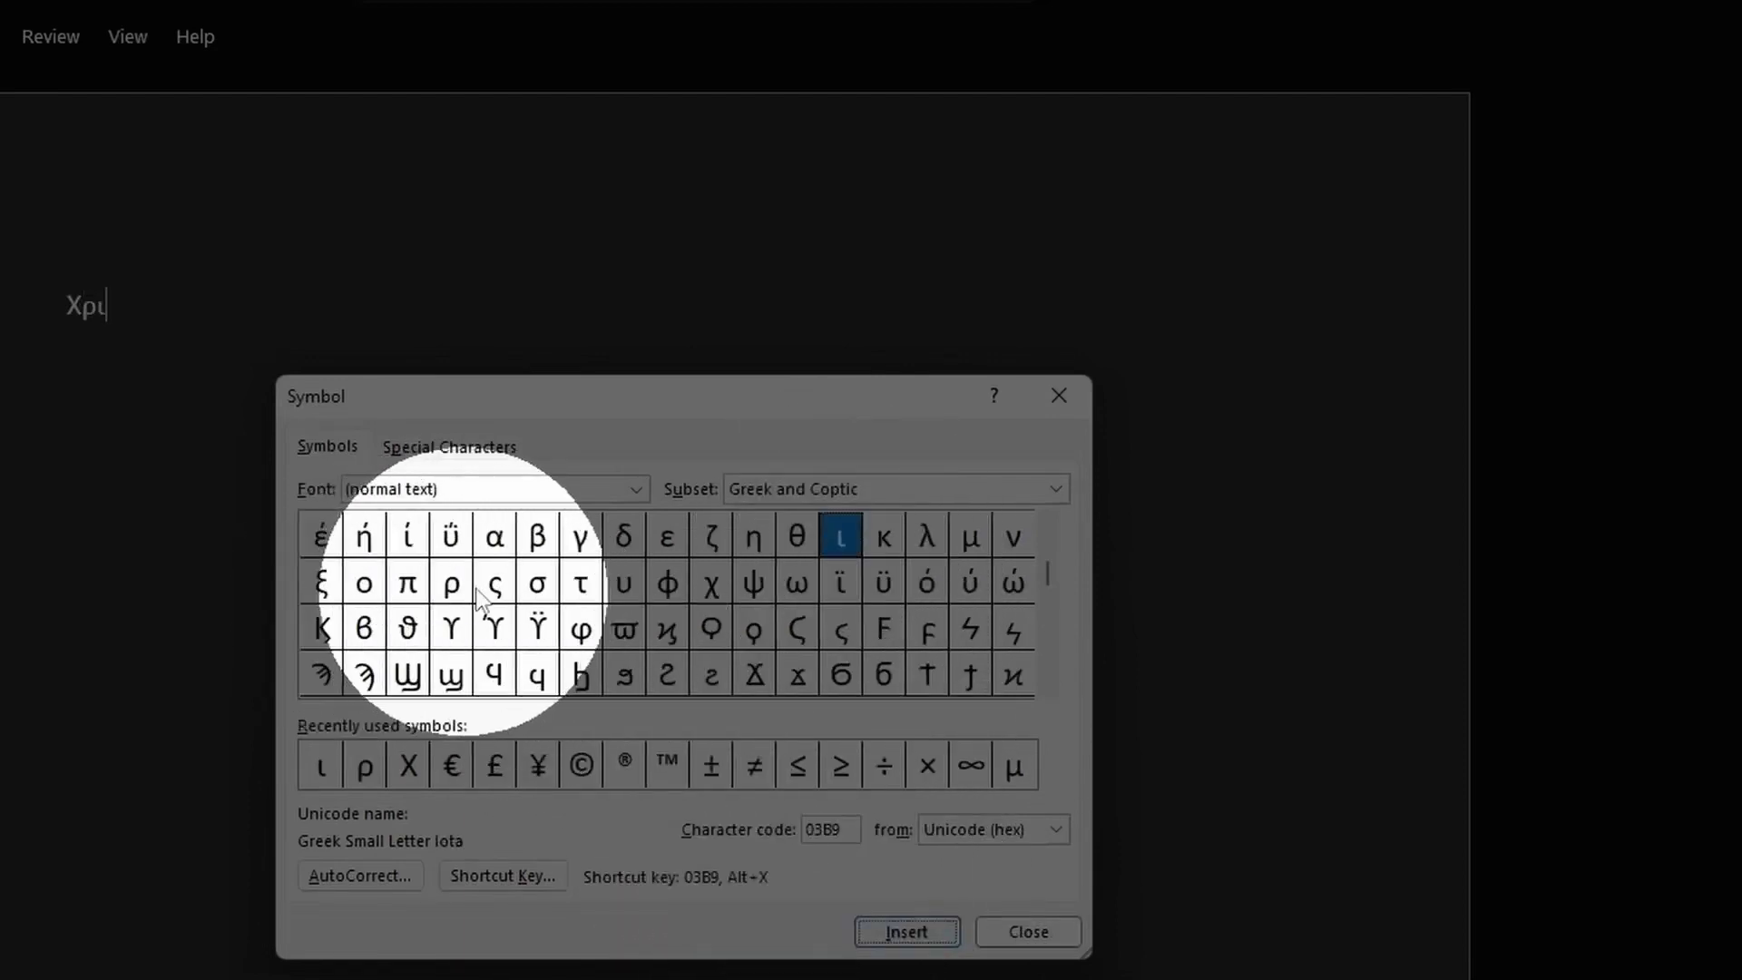
pyautogui.click(537, 583)
pyautogui.click(899, 932)
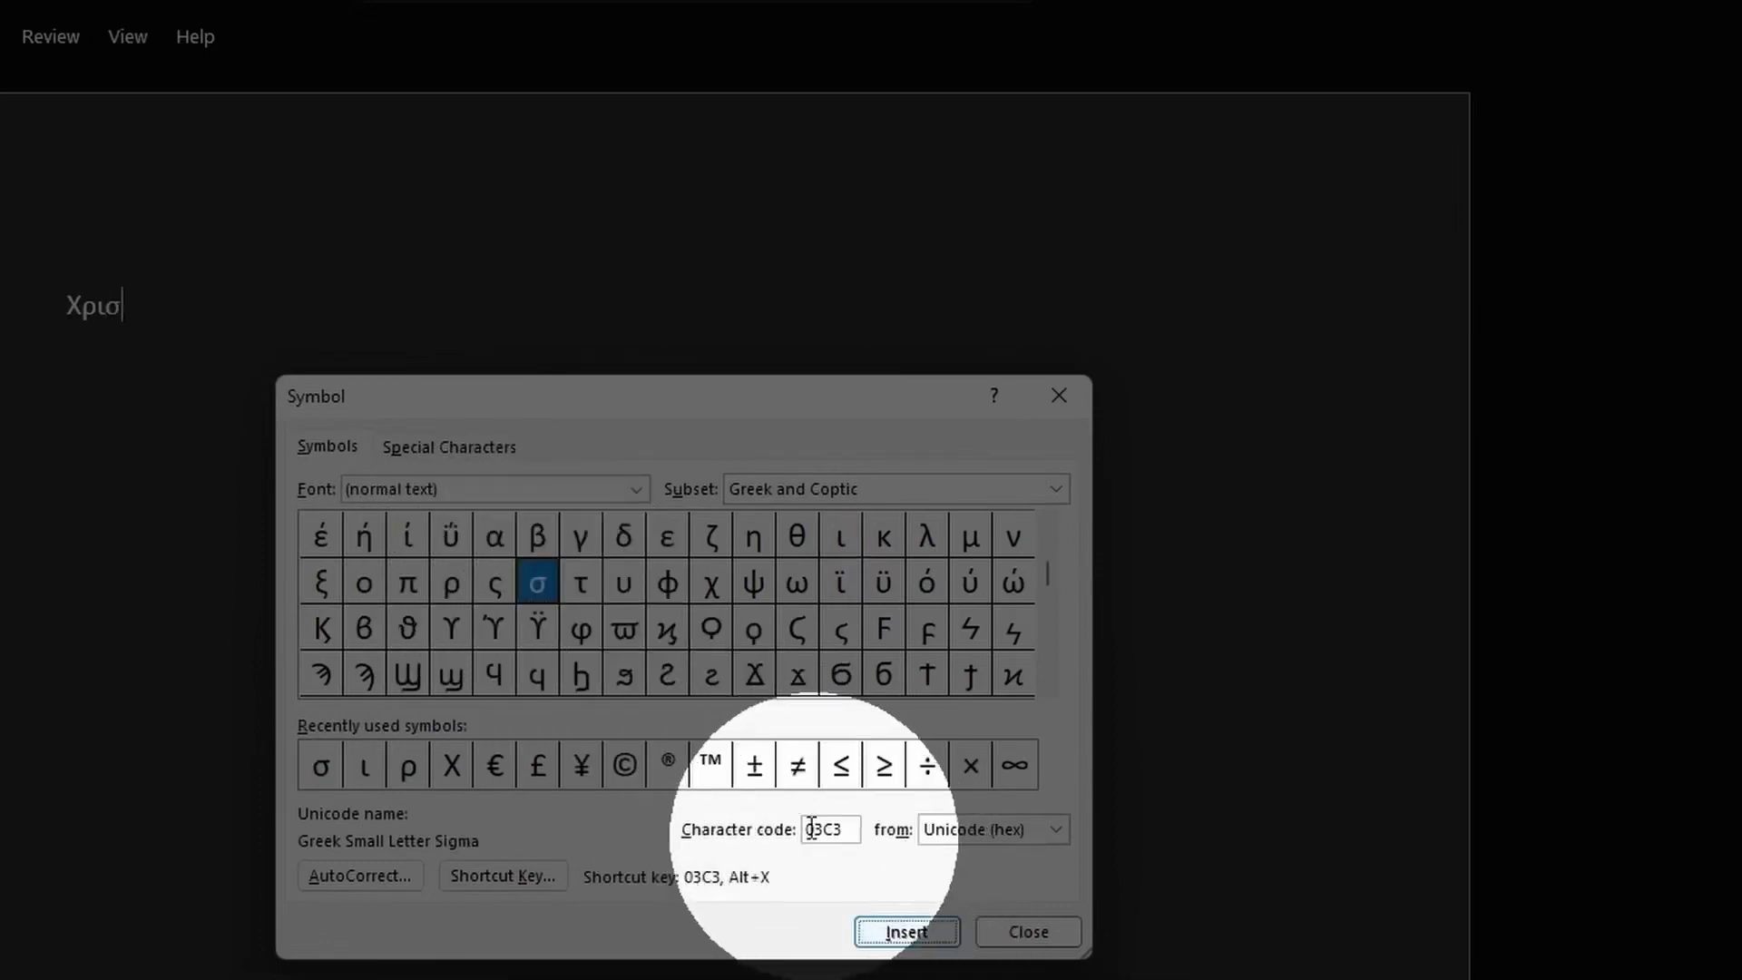
pyautogui.click(582, 588)
pyautogui.click(905, 932)
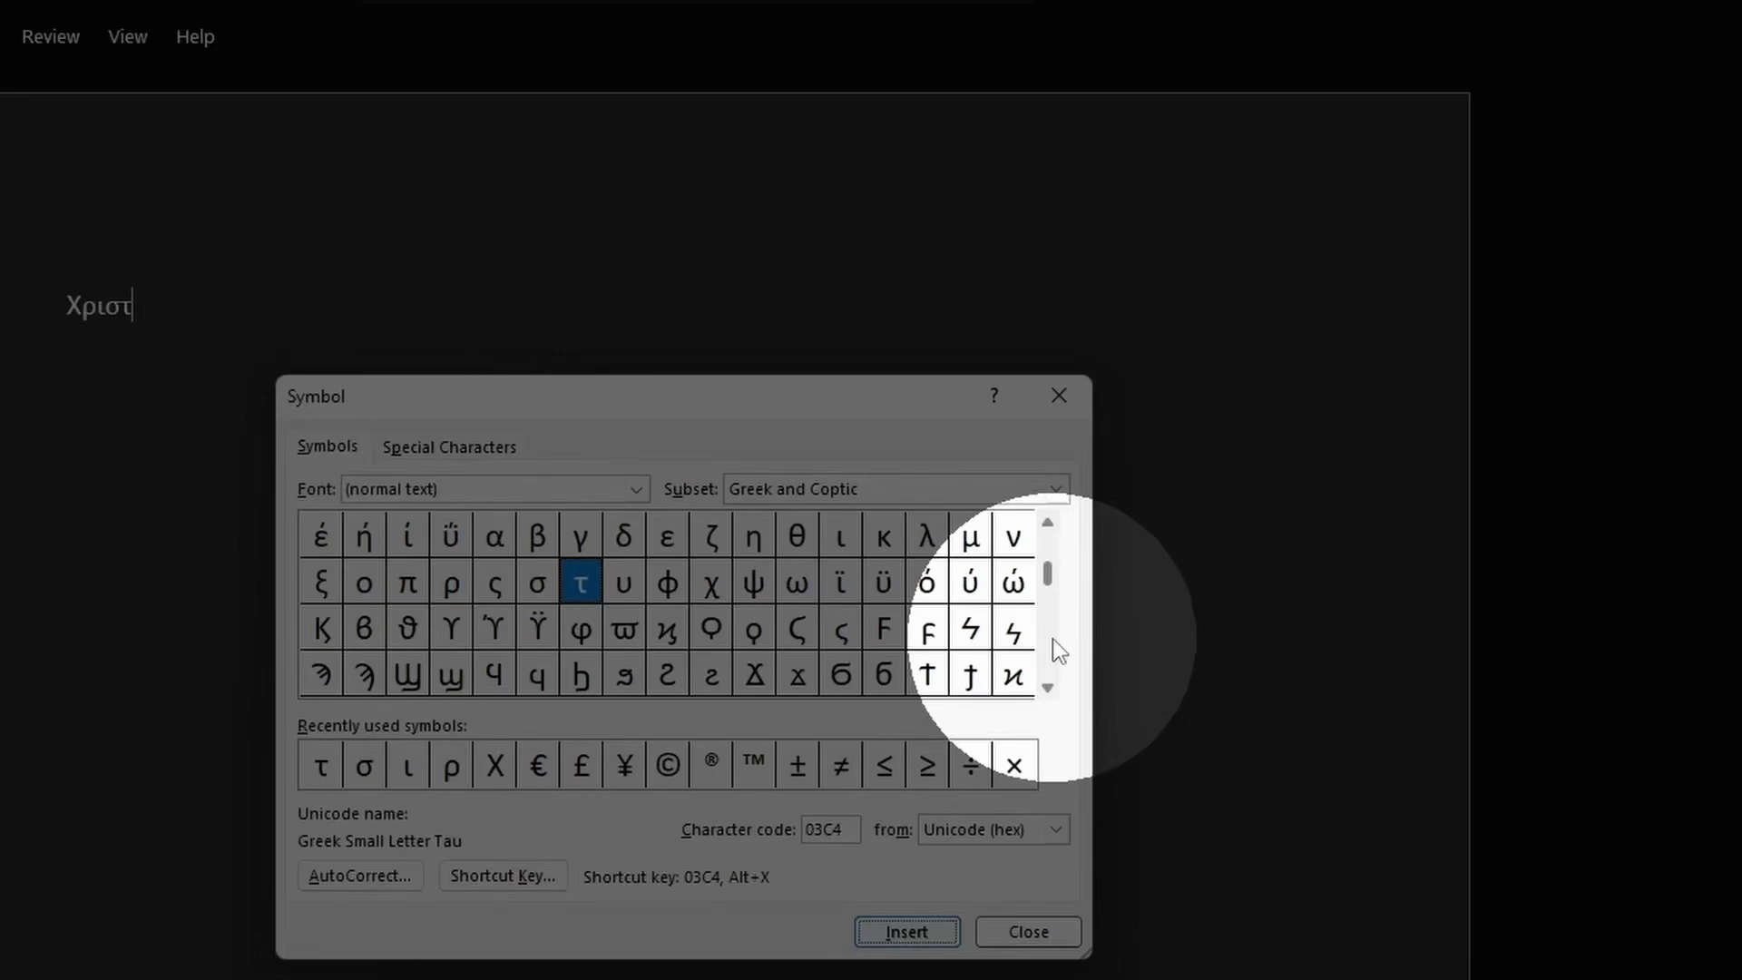
# Insert the Greek small letter Omicron With Oxia (ό, code 1F79) from the Greek Extended symbols after Χριστ.
pyautogui.moveTo(1043, 563); pyautogui.dragTo(1051, 558)
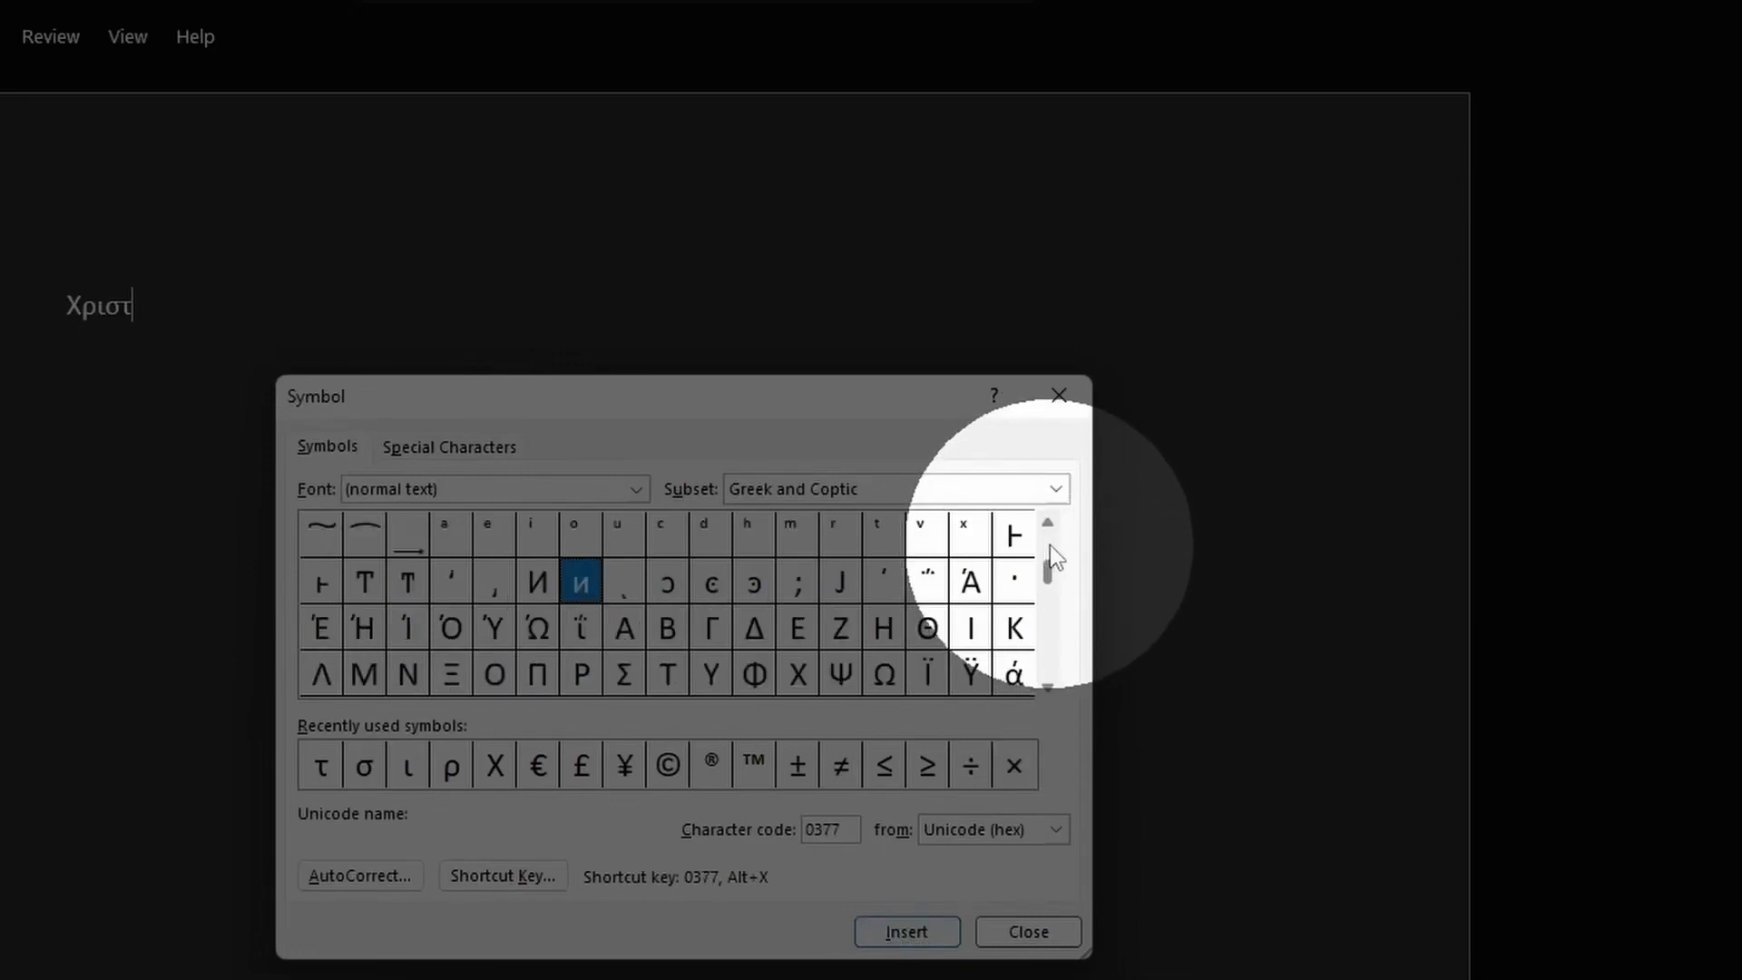
pyautogui.scroll(-3, 1049, 649)
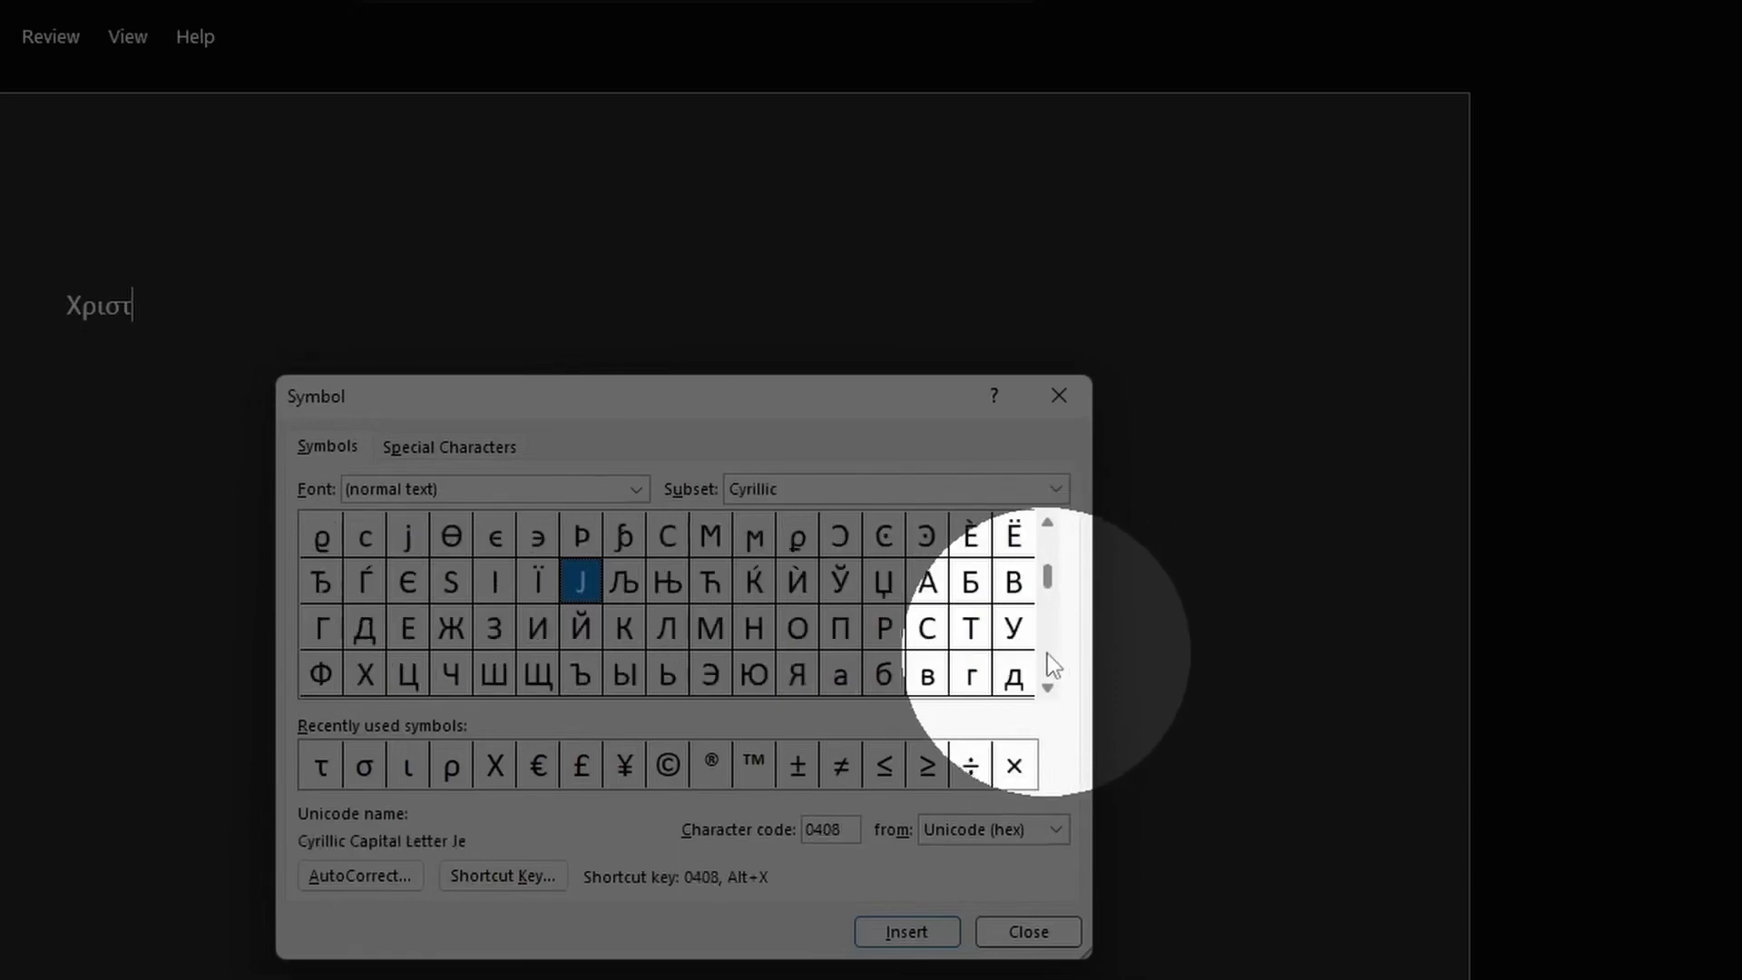
pyautogui.scroll(-10, 1047, 657)
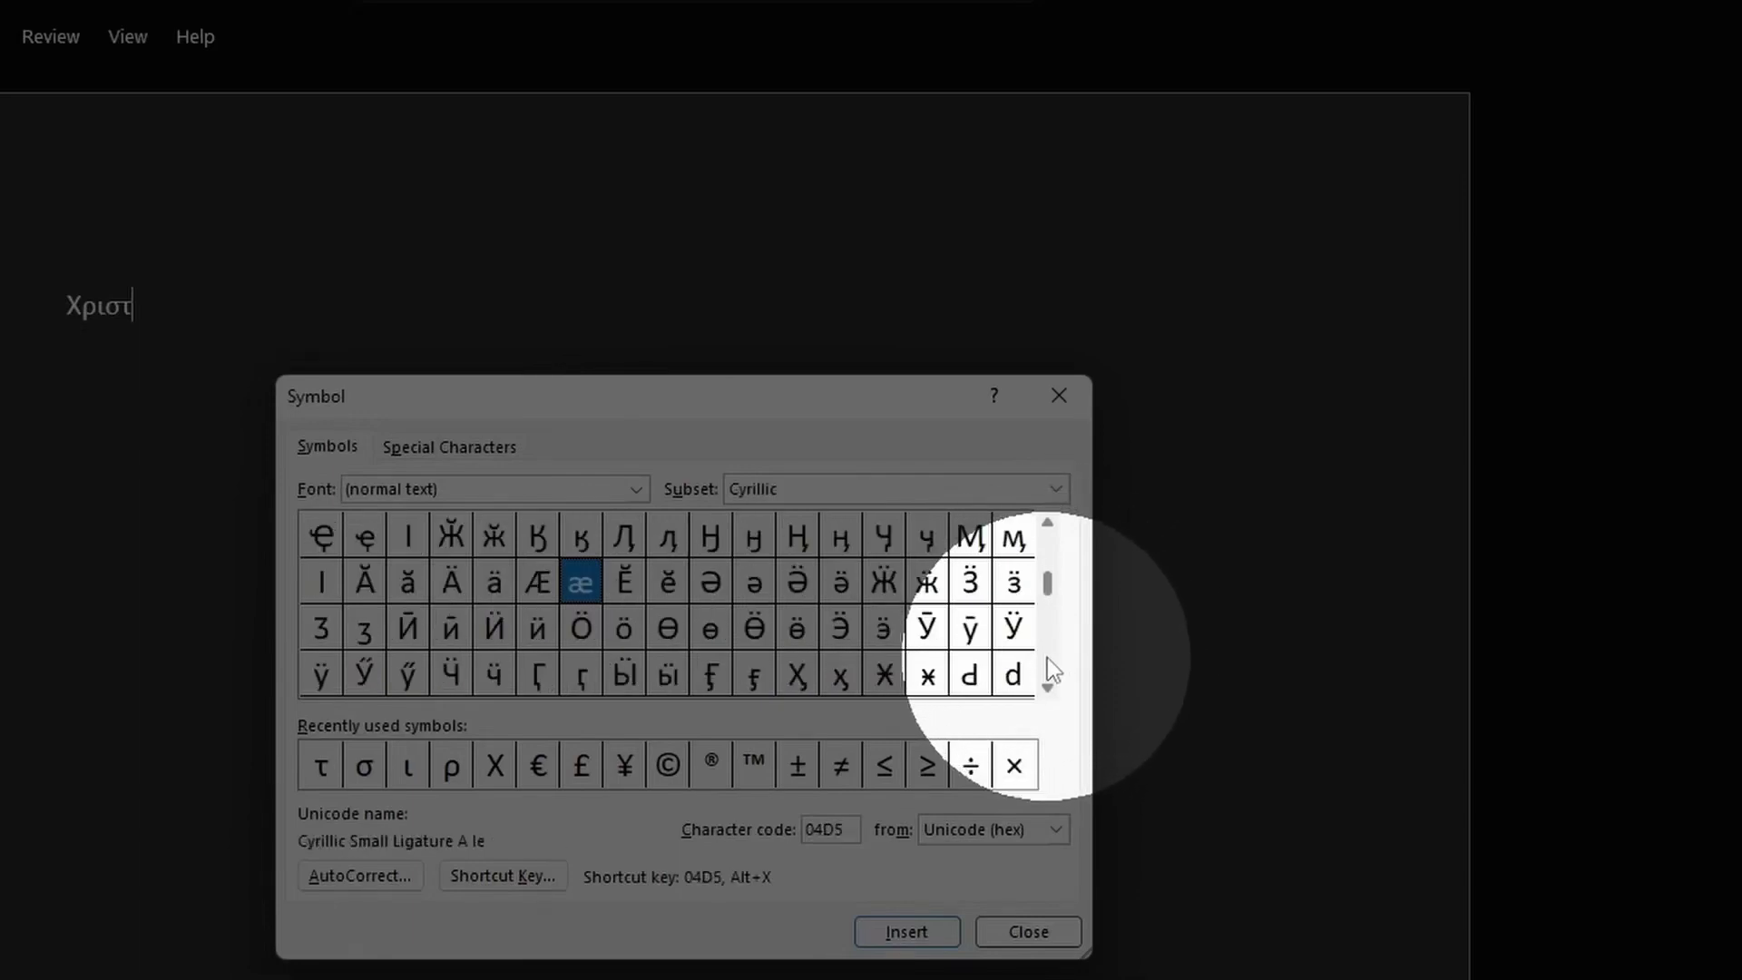
pyautogui.scroll(-15, 1047, 657)
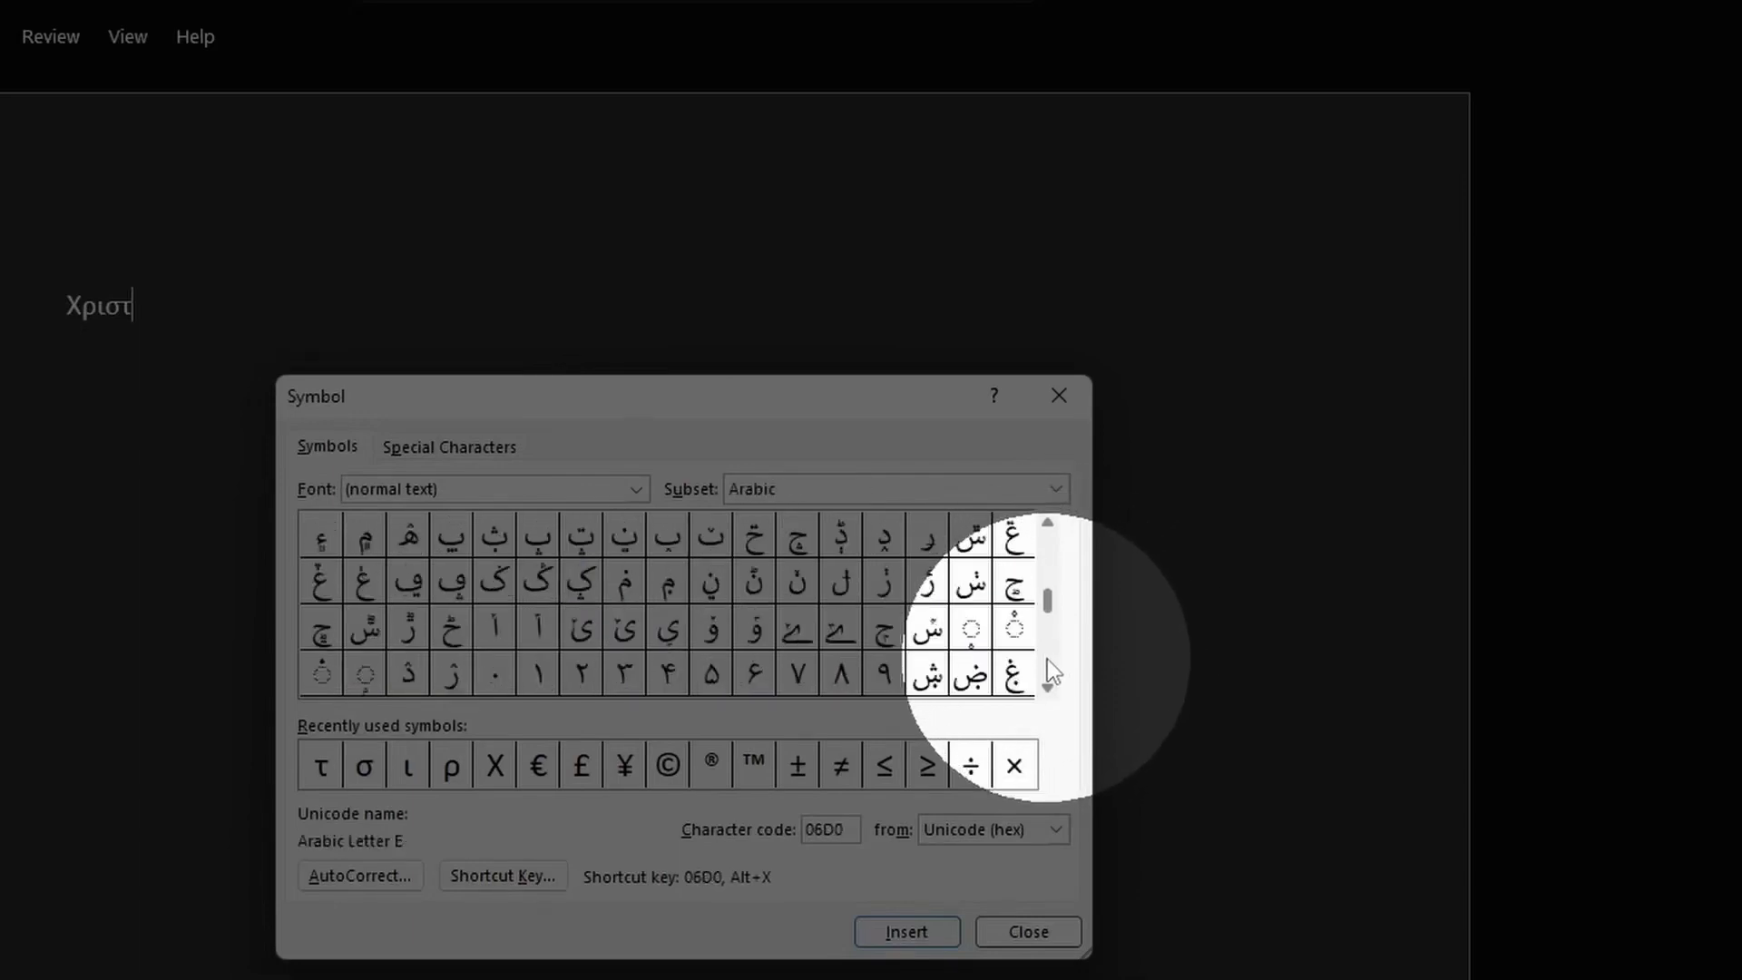
pyautogui.scroll(-8, 1047, 659)
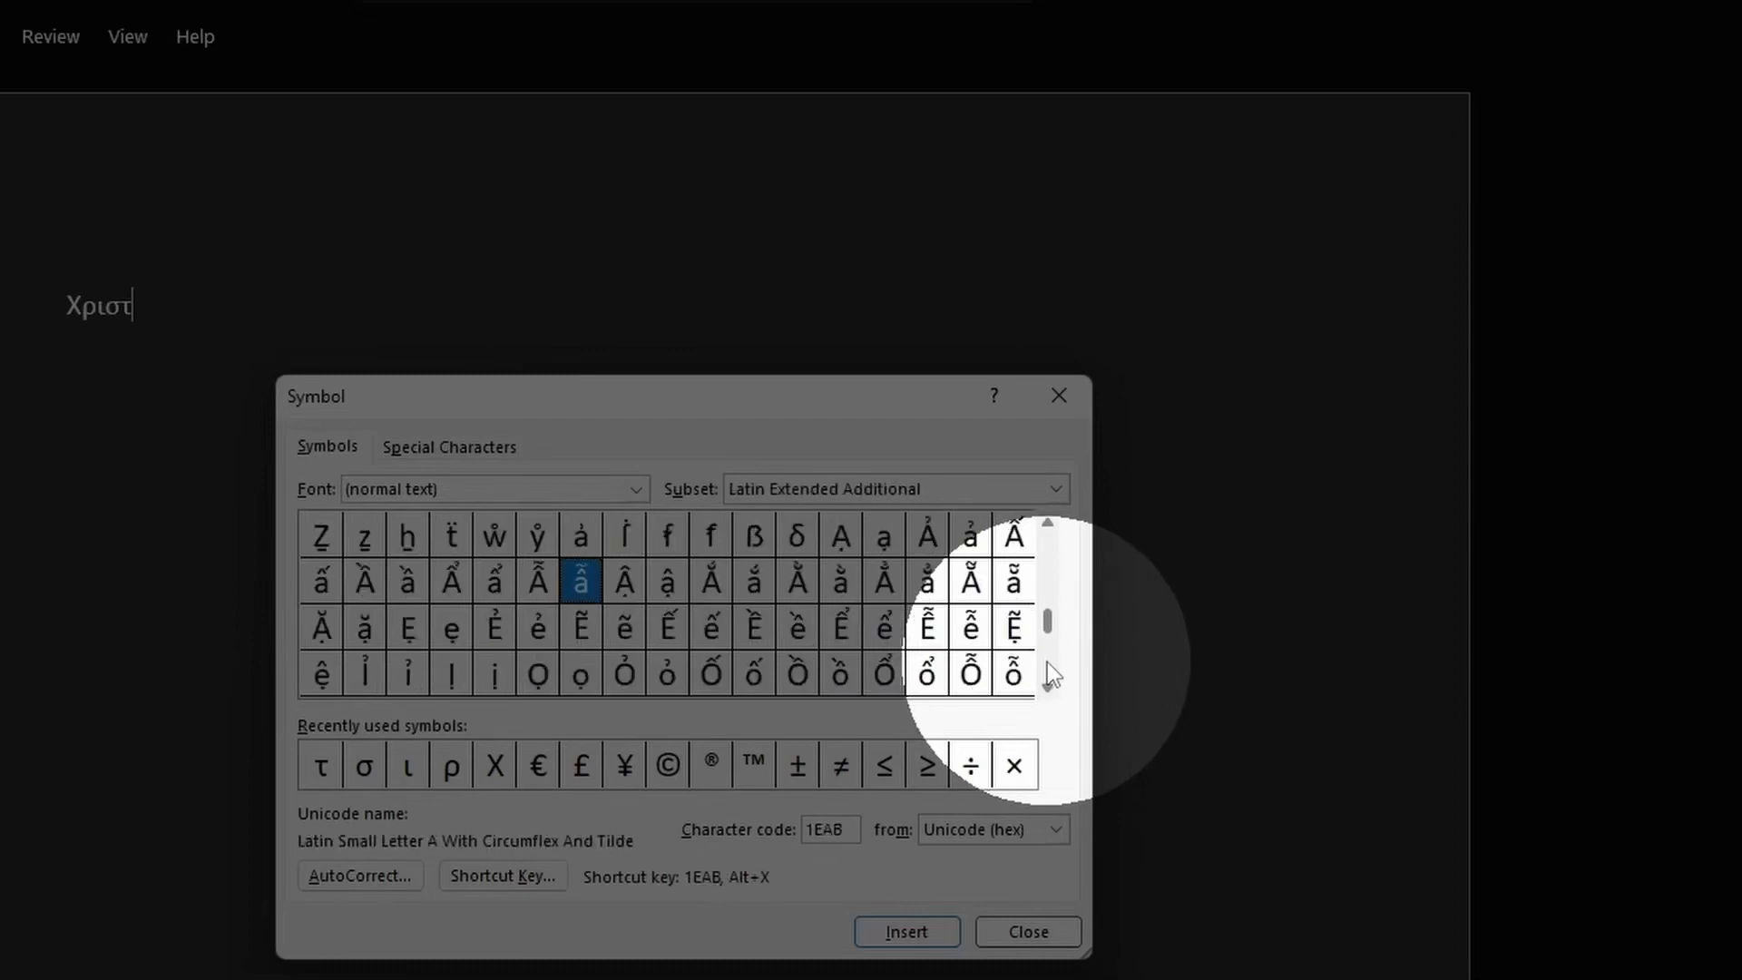
pyautogui.scroll(-2, 1051, 677)
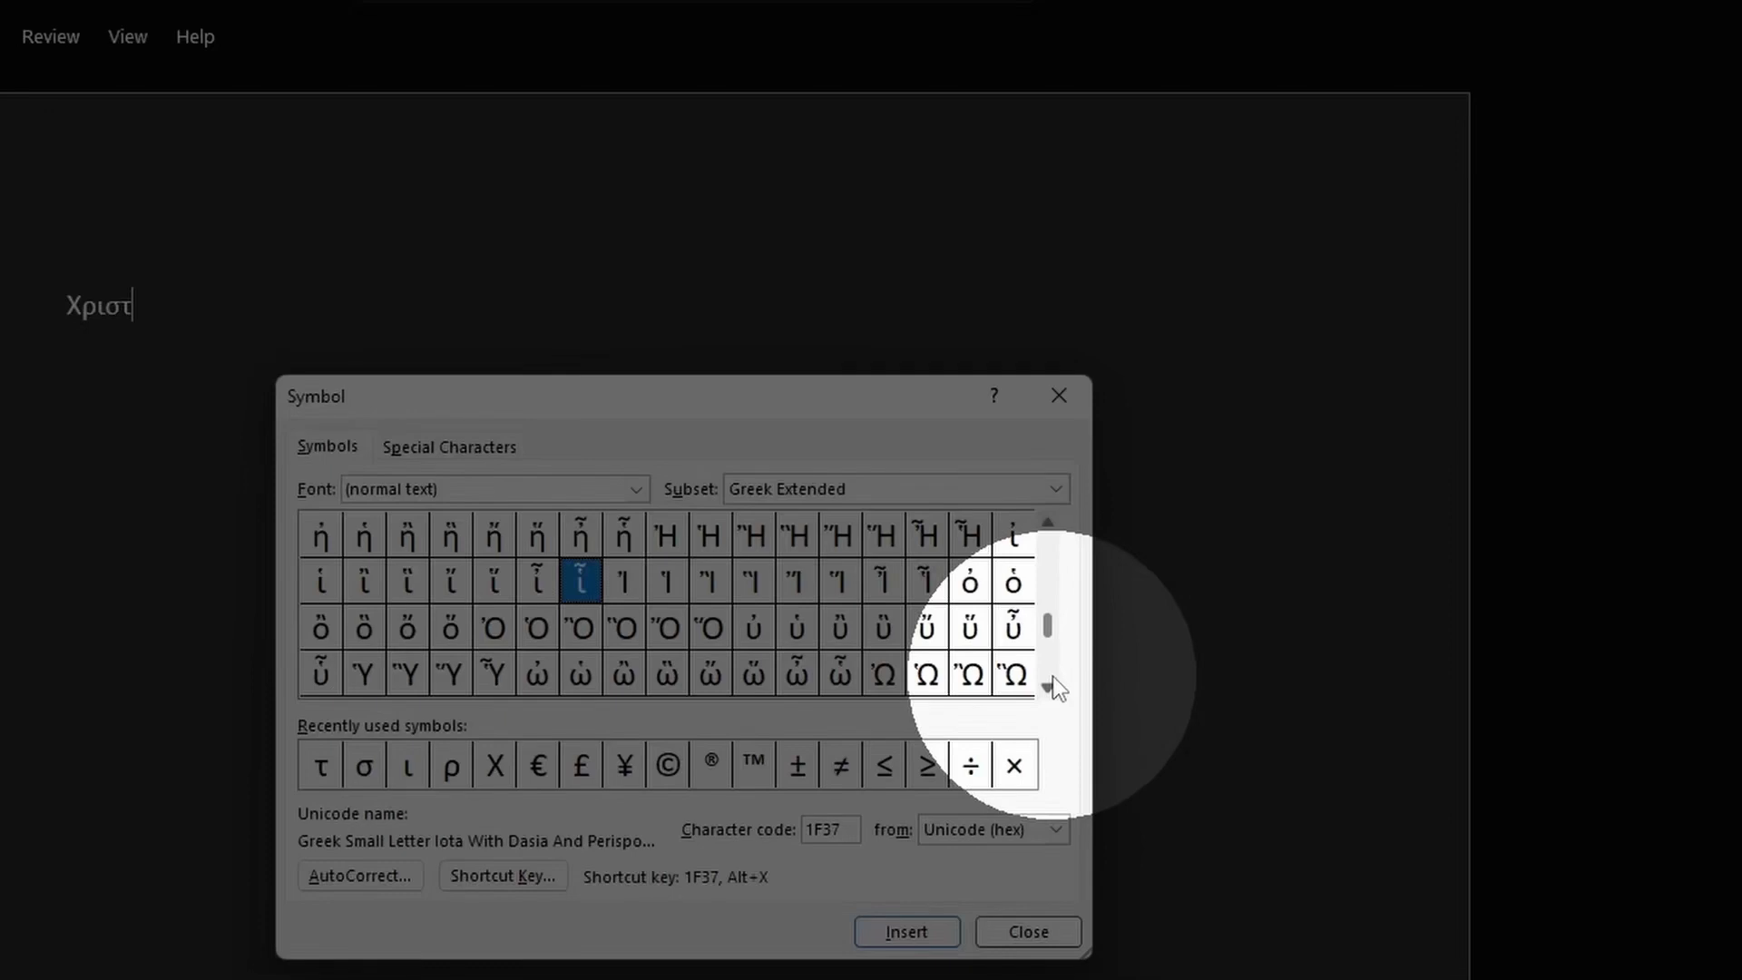
pyautogui.click(1049, 687)
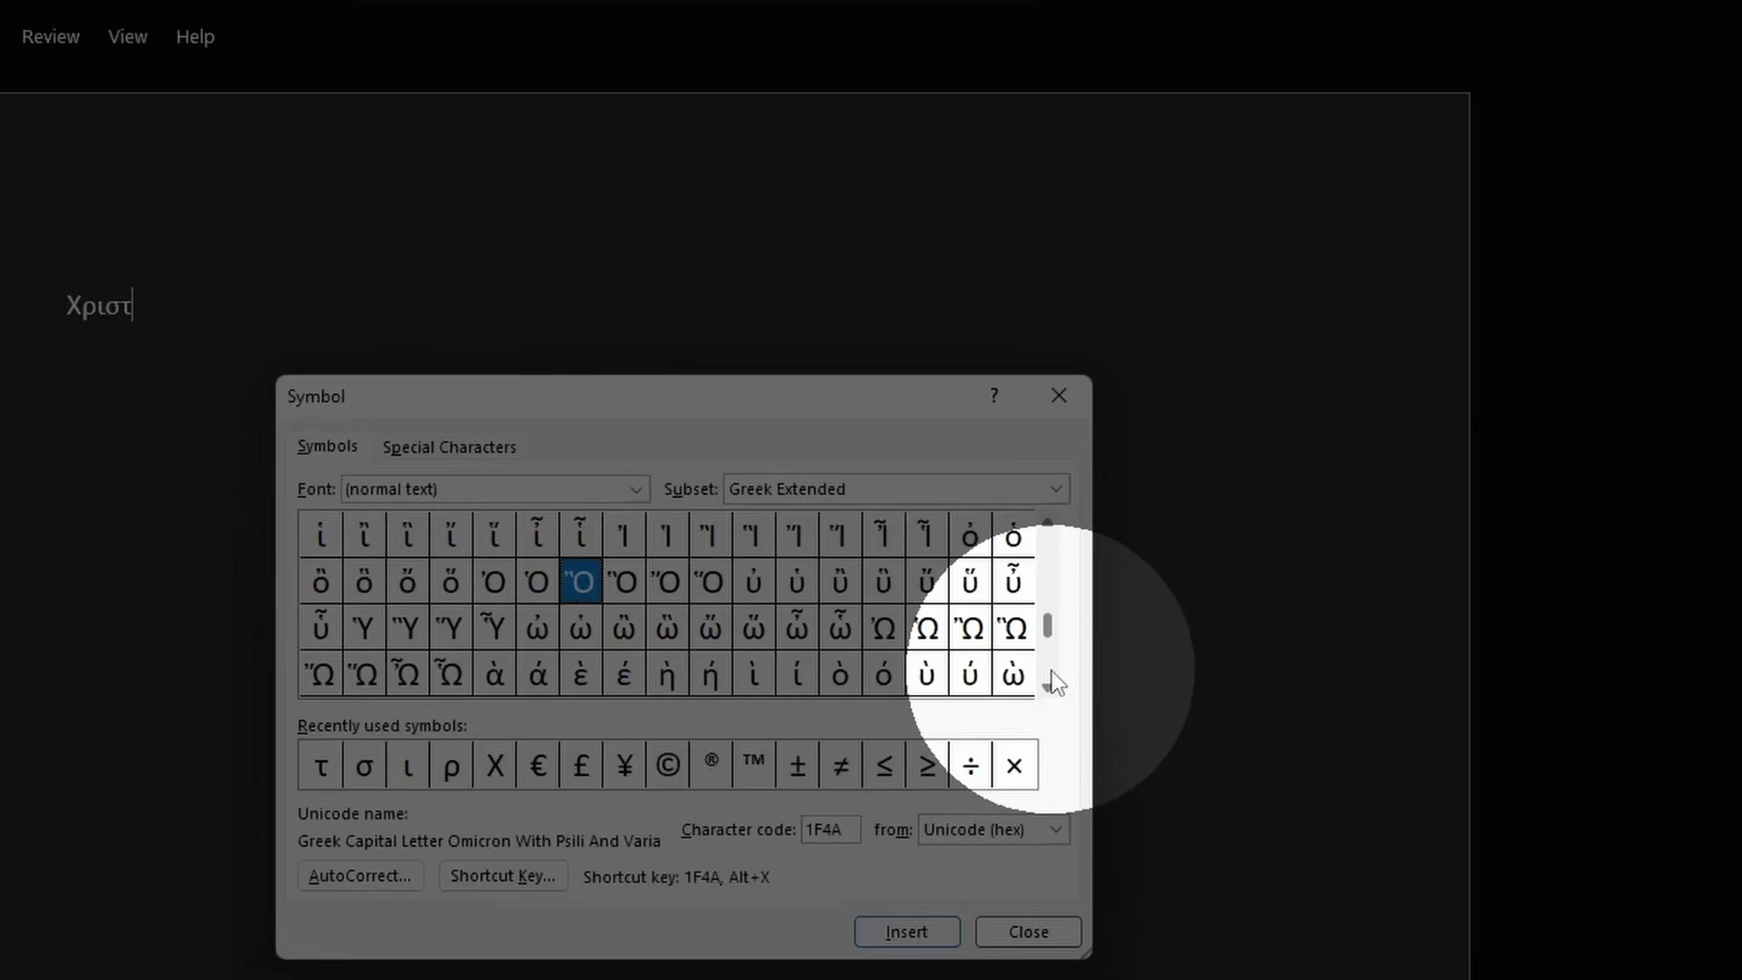
pyautogui.click(886, 677)
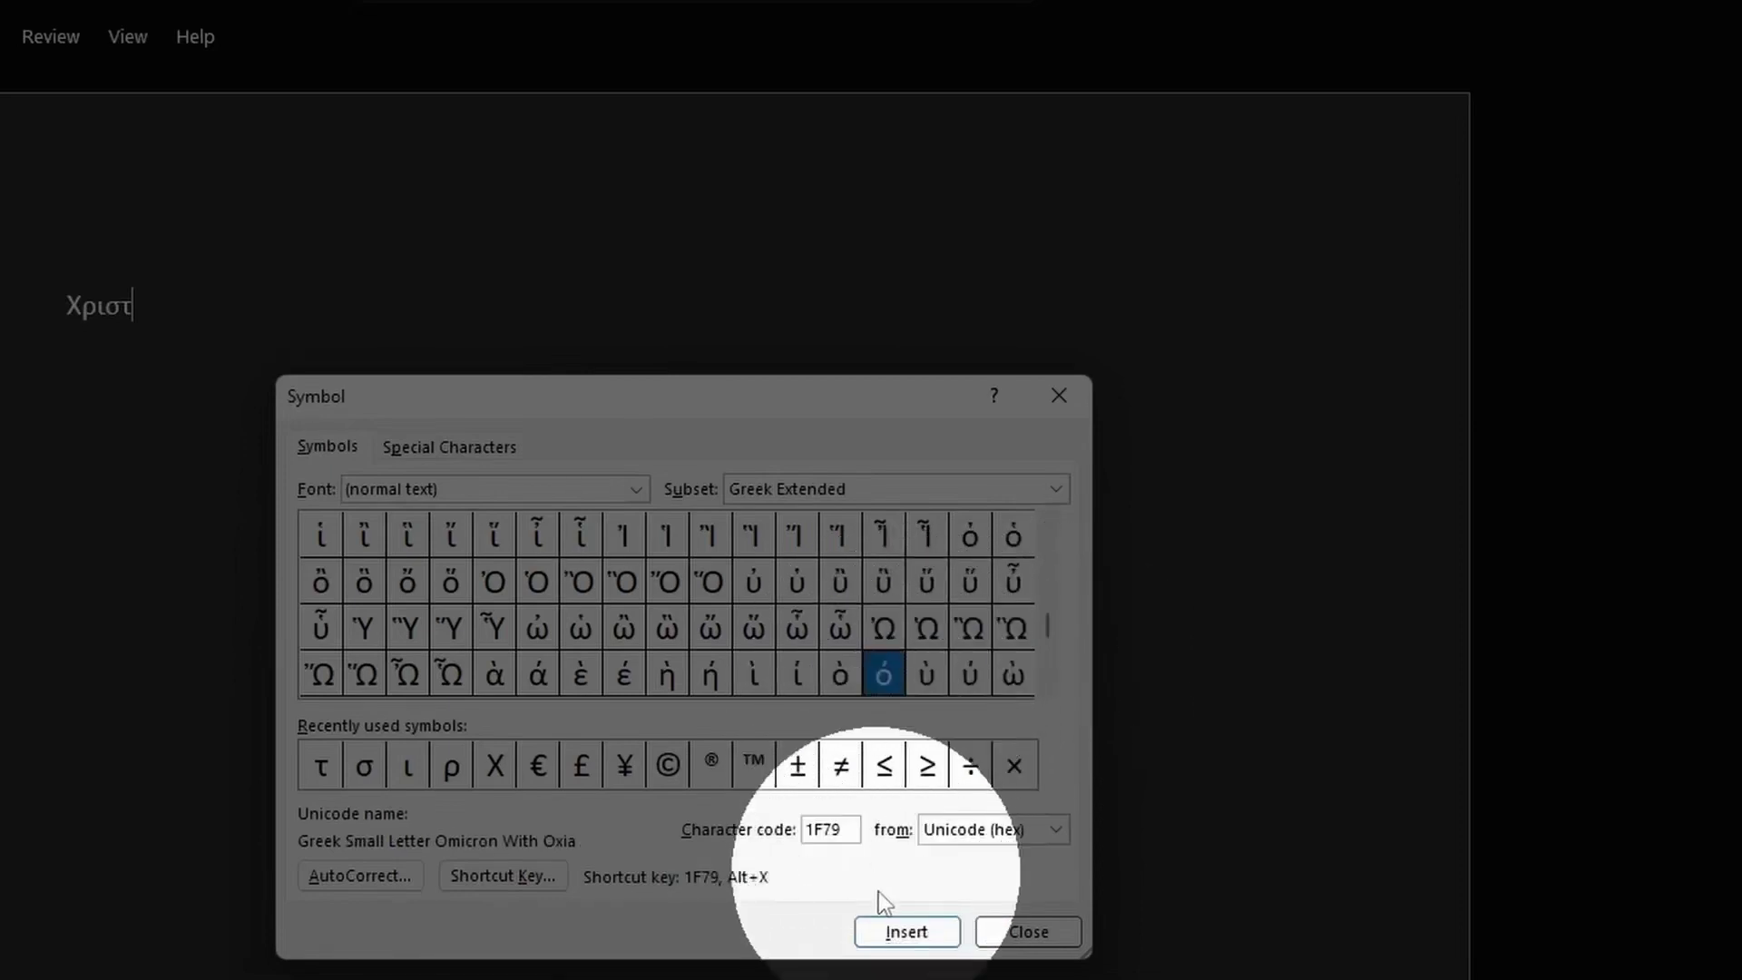
pyautogui.click(894, 934)
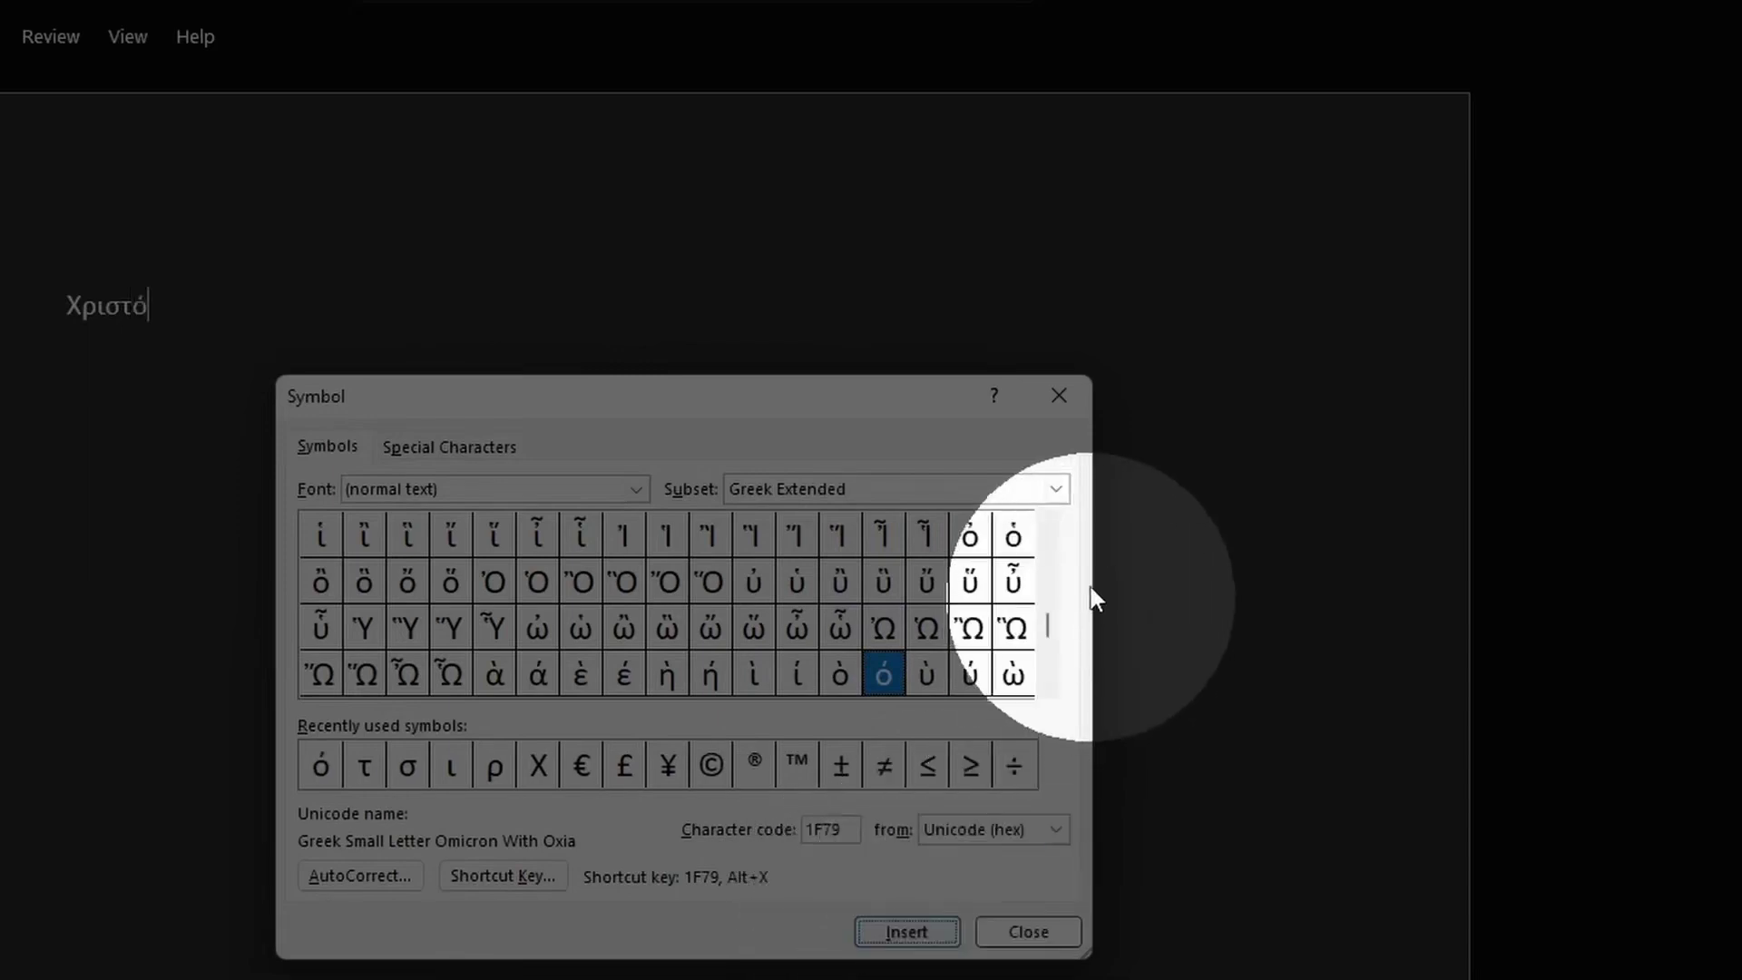
# Complete the word Χριστός with the Greek small letter Final Sigma (ς) from Greek and Coptic, and close the Symbol dialog.
pyautogui.scroll(3, 1052, 544)
pyautogui.scroll(3, 1049, 539)
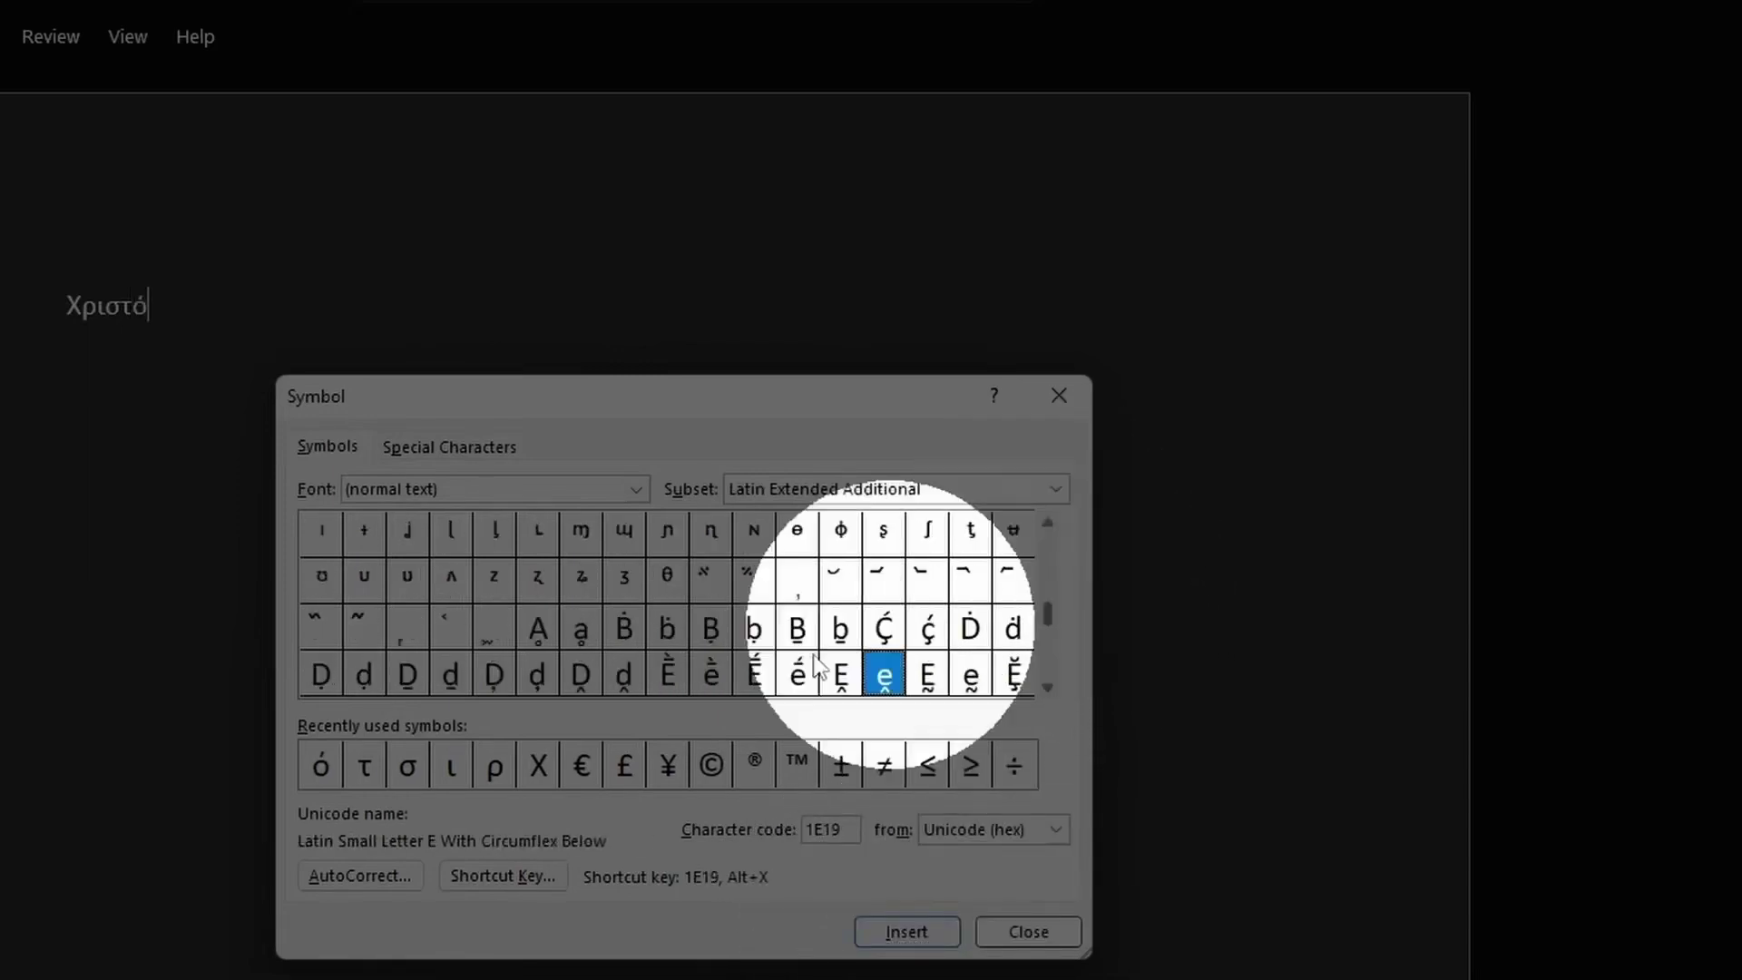
pyautogui.scroll(10, 1049, 564)
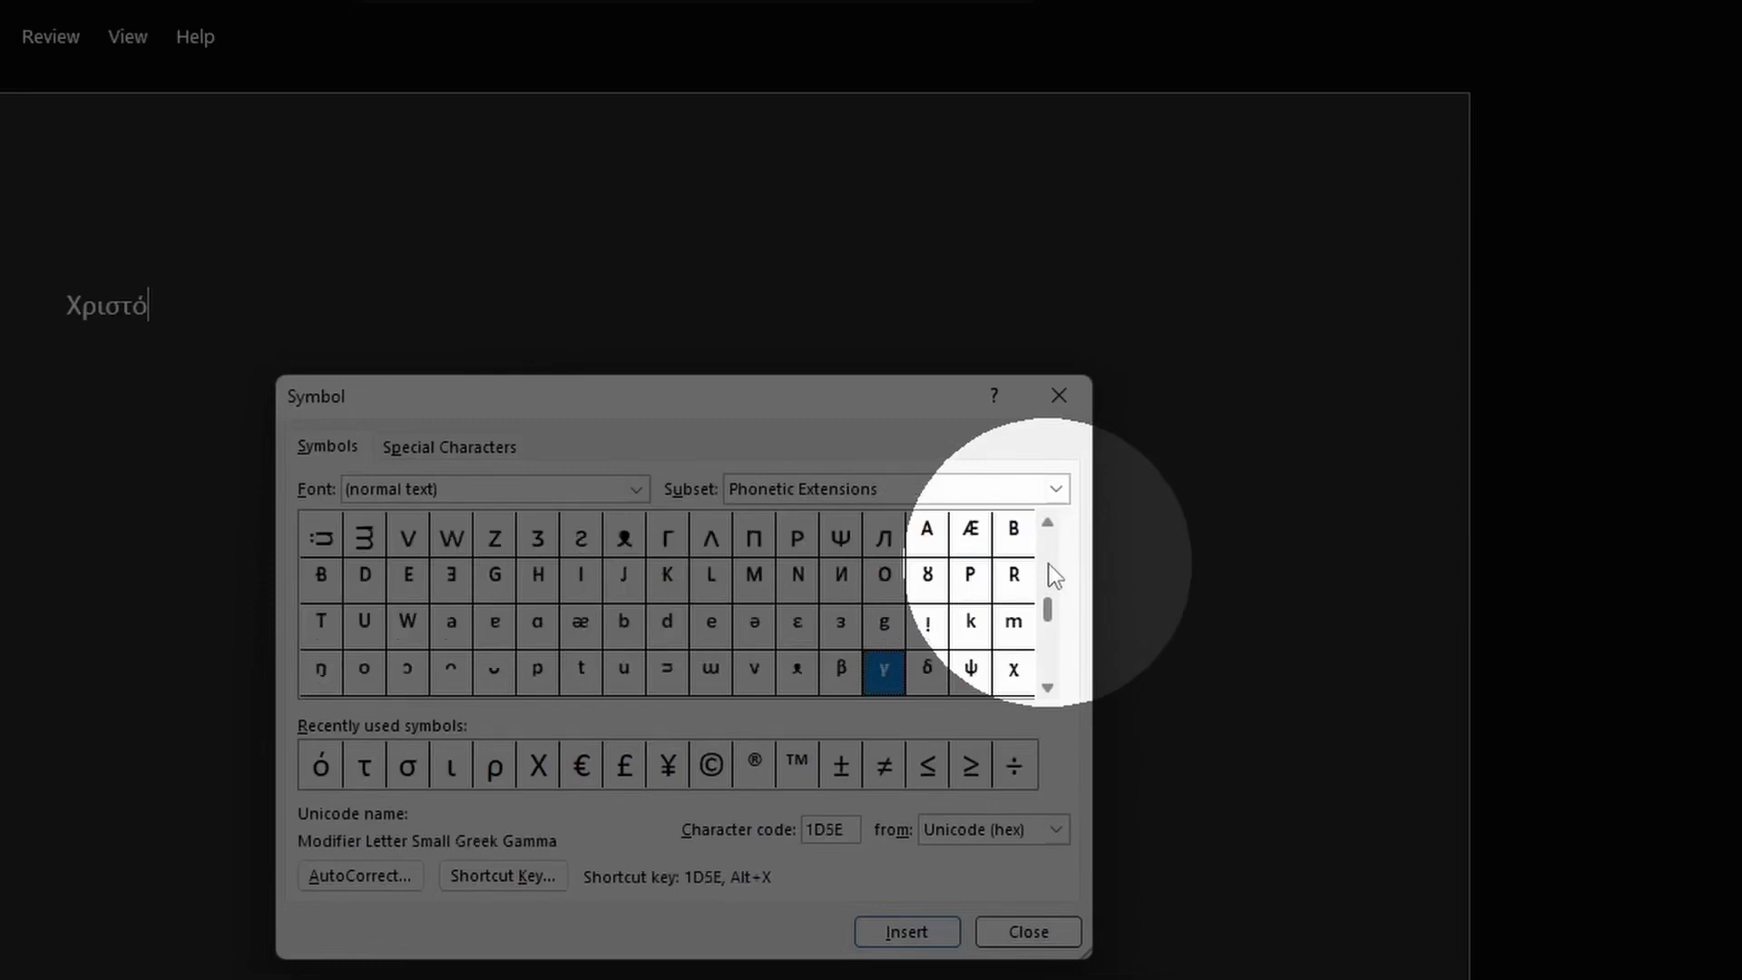
pyautogui.scroll(10, 1053, 576)
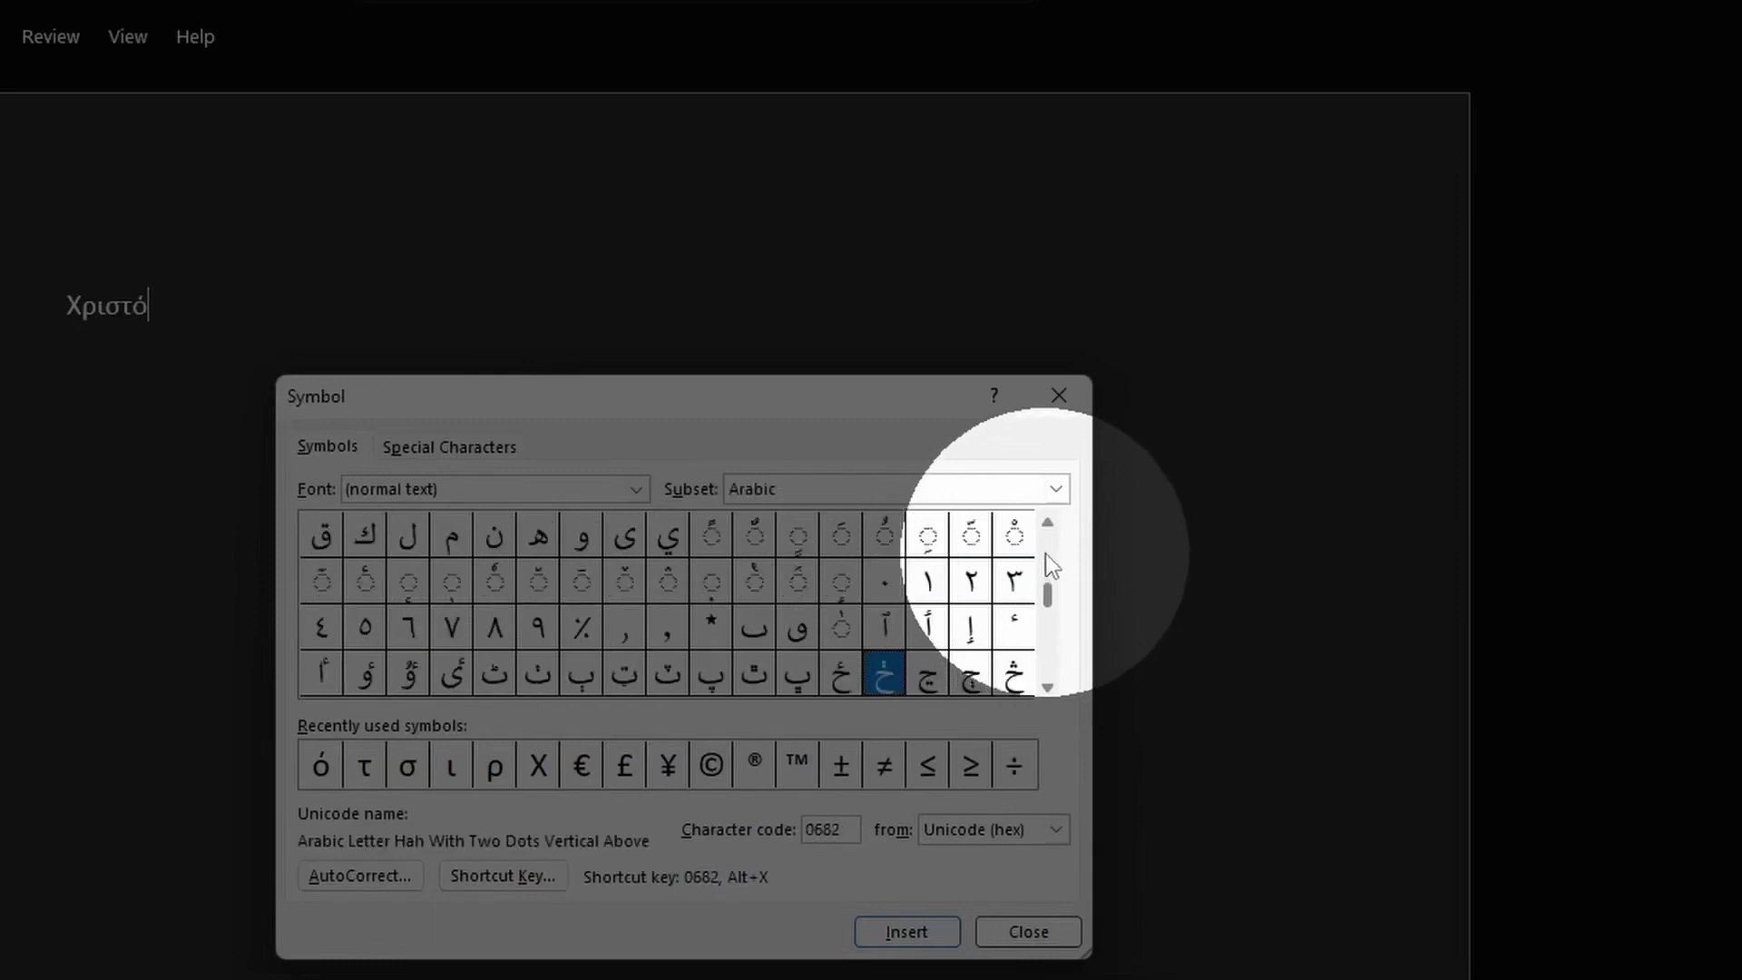
pyautogui.scroll(8, 1048, 558)
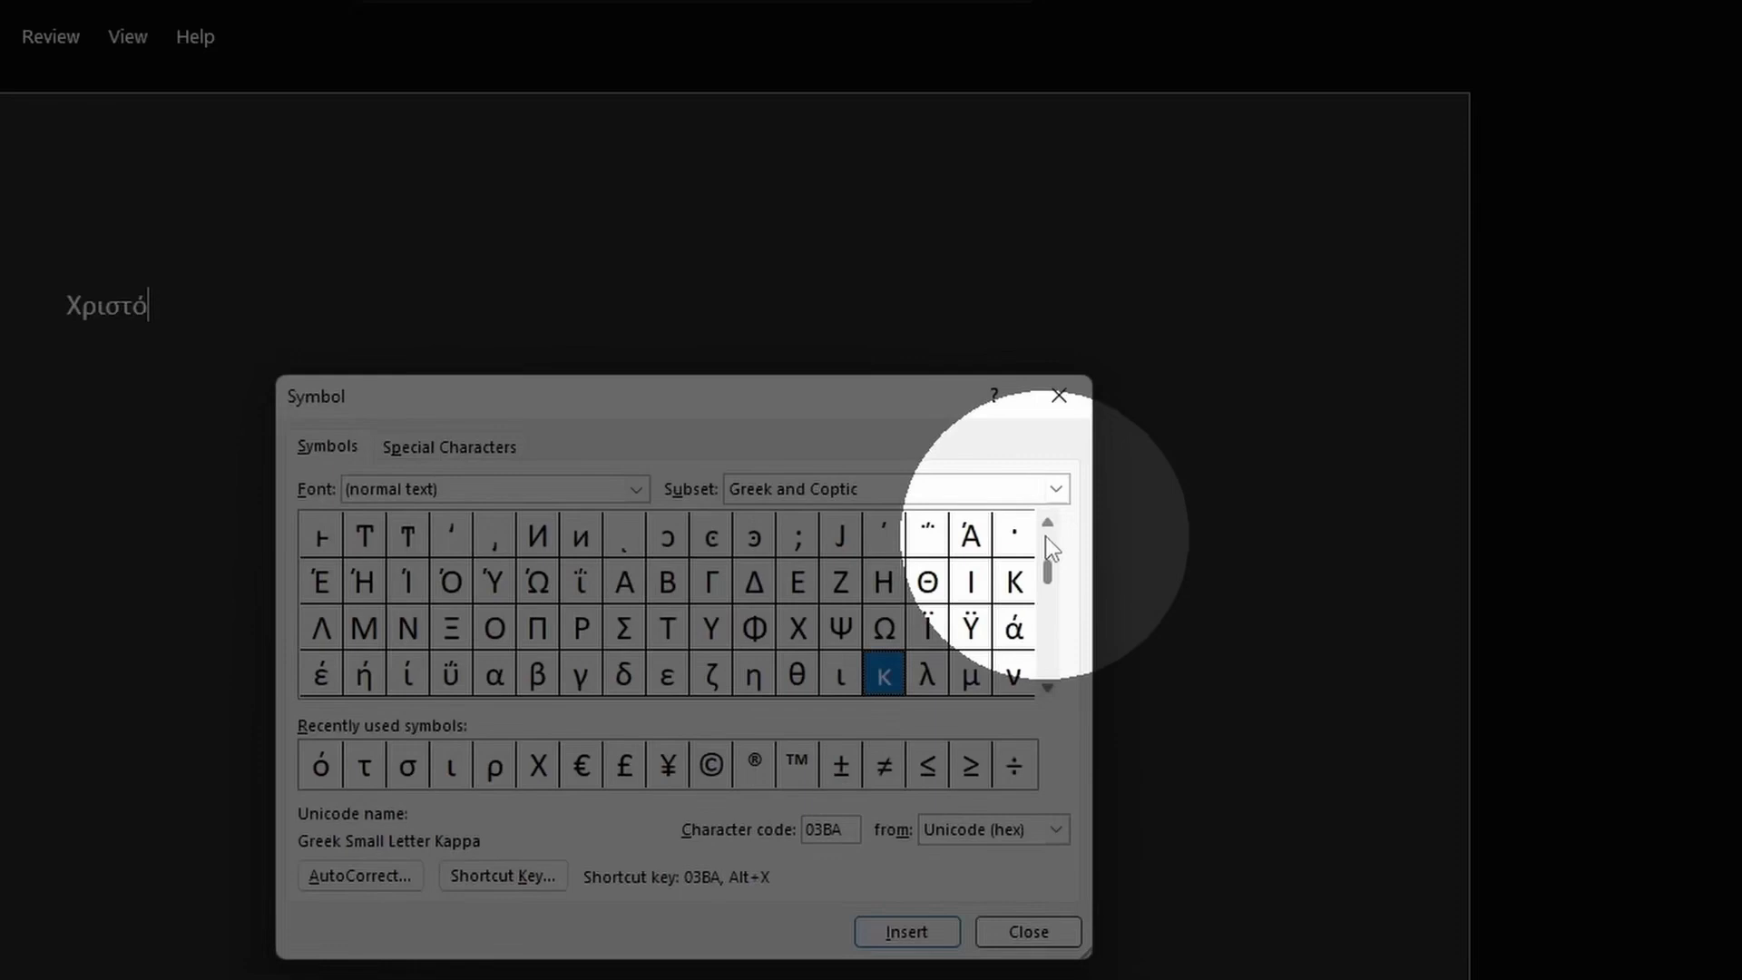
pyautogui.scroll(-4, 1049, 664)
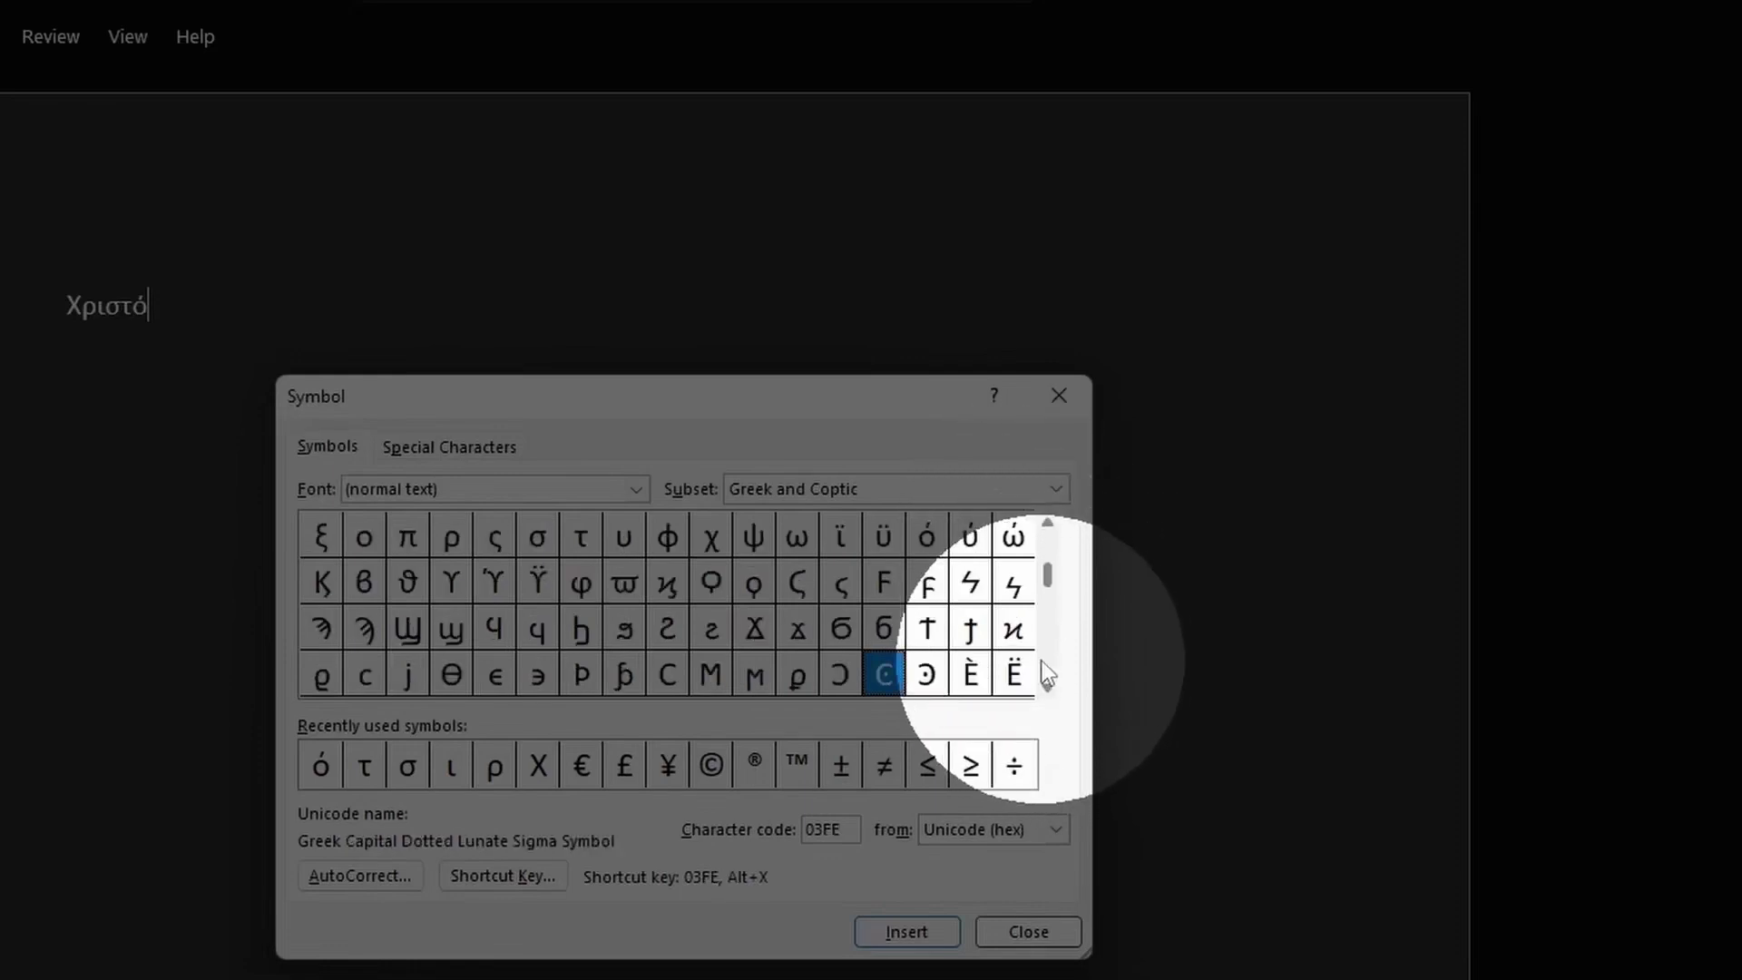
pyautogui.click(494, 537)
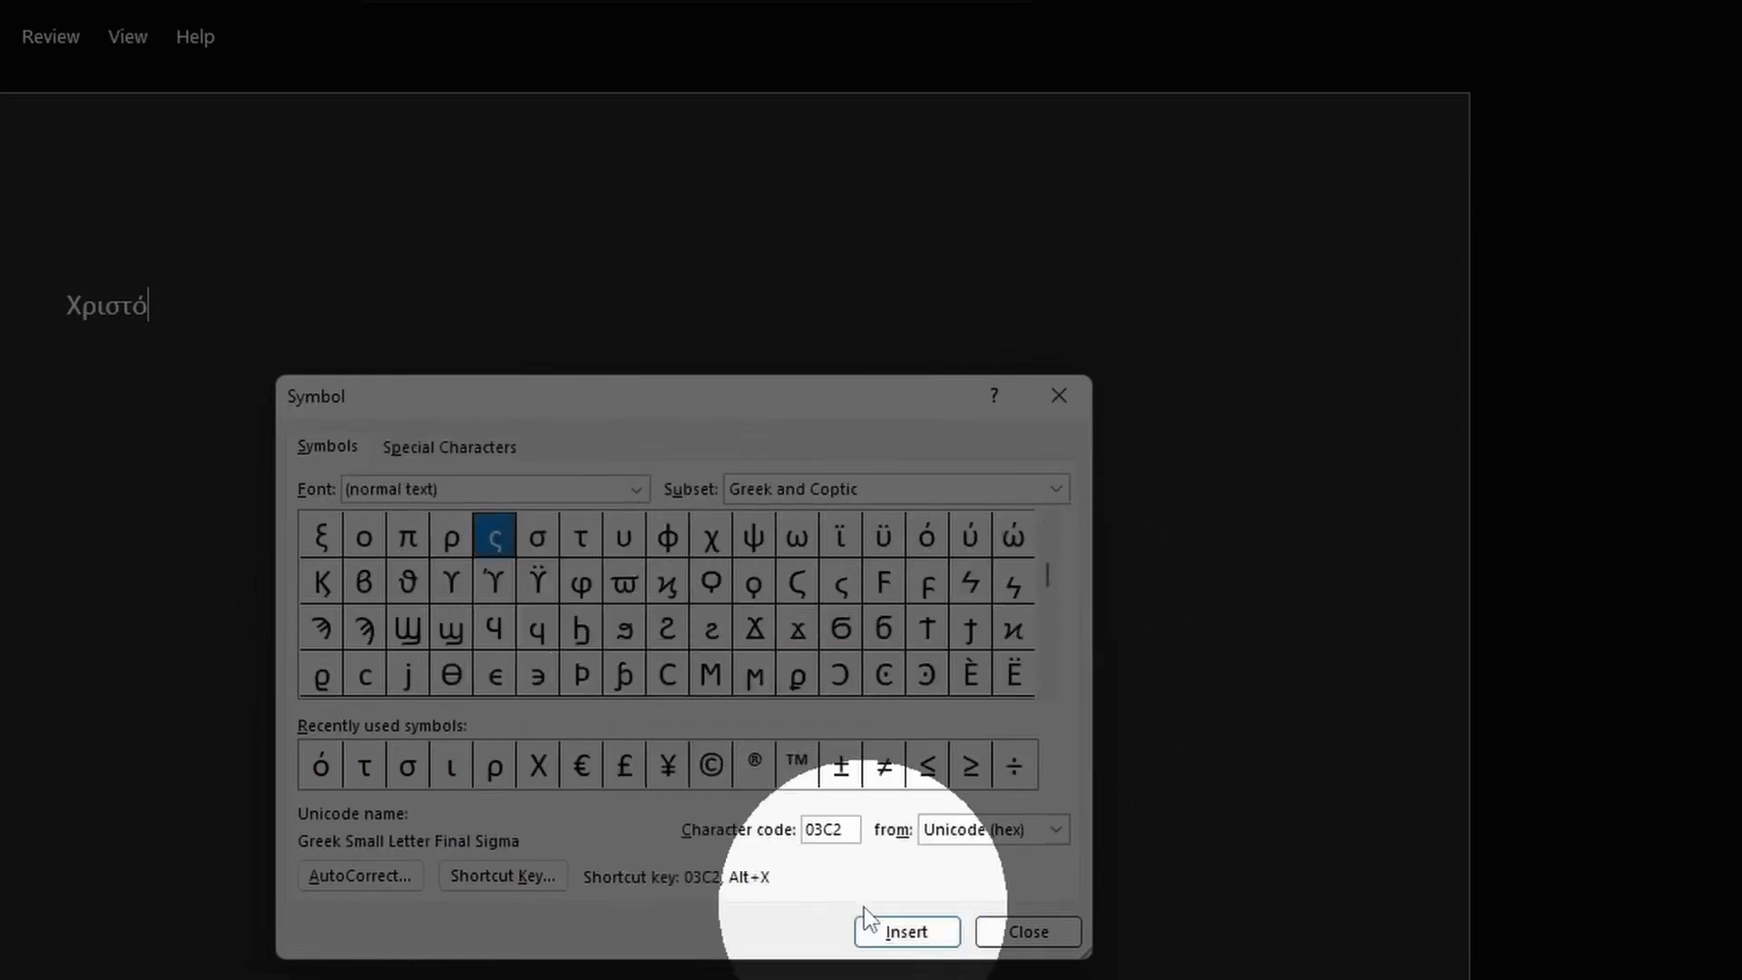
pyautogui.click(887, 935)
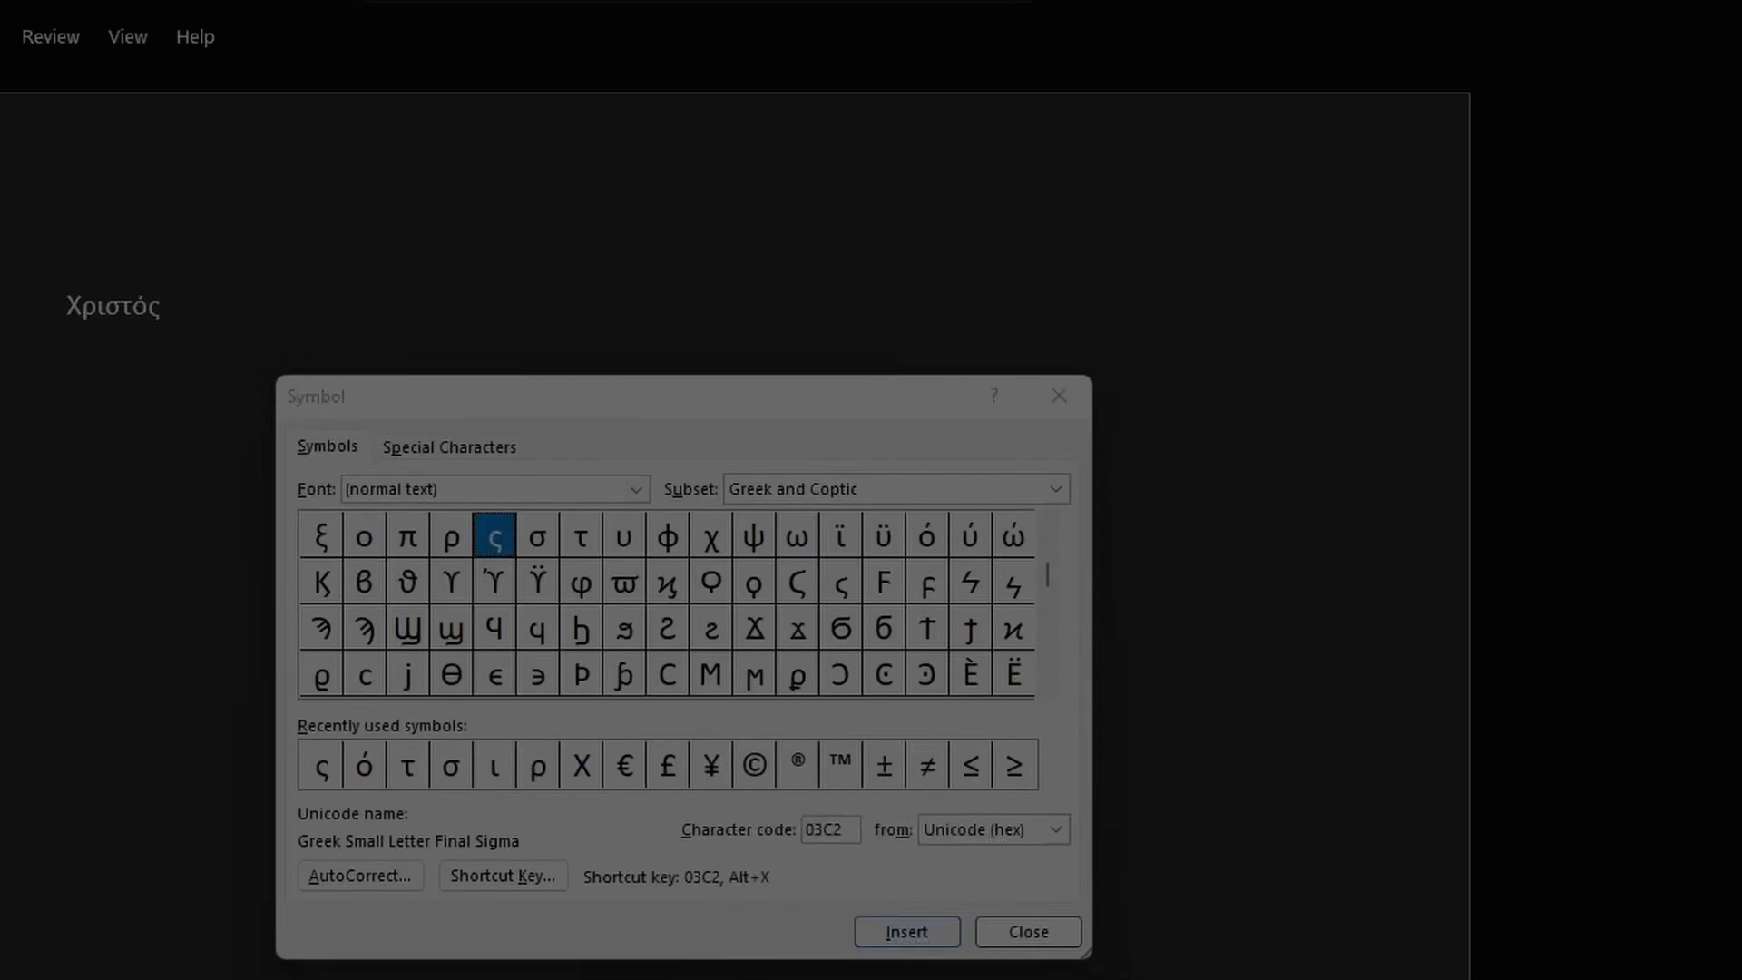
pyautogui.click(1028, 932)
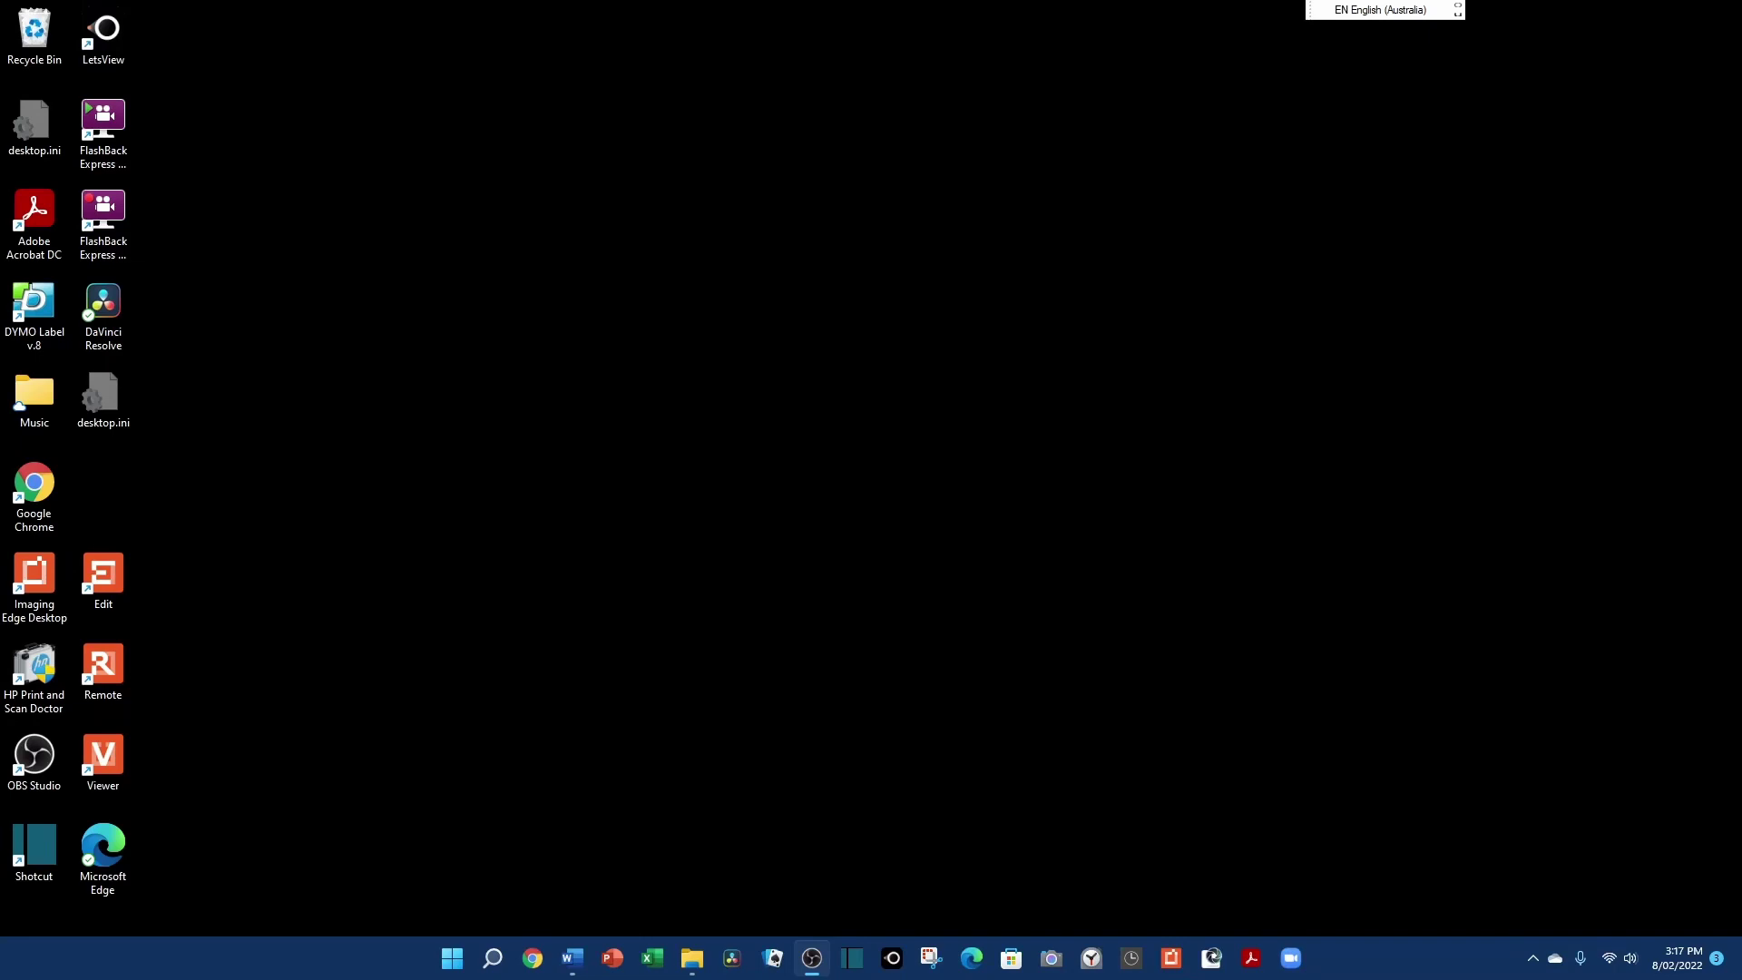
# Switch to Windows Settings and open the Language & region page under Time & language.
pyautogui.click(461, 965)
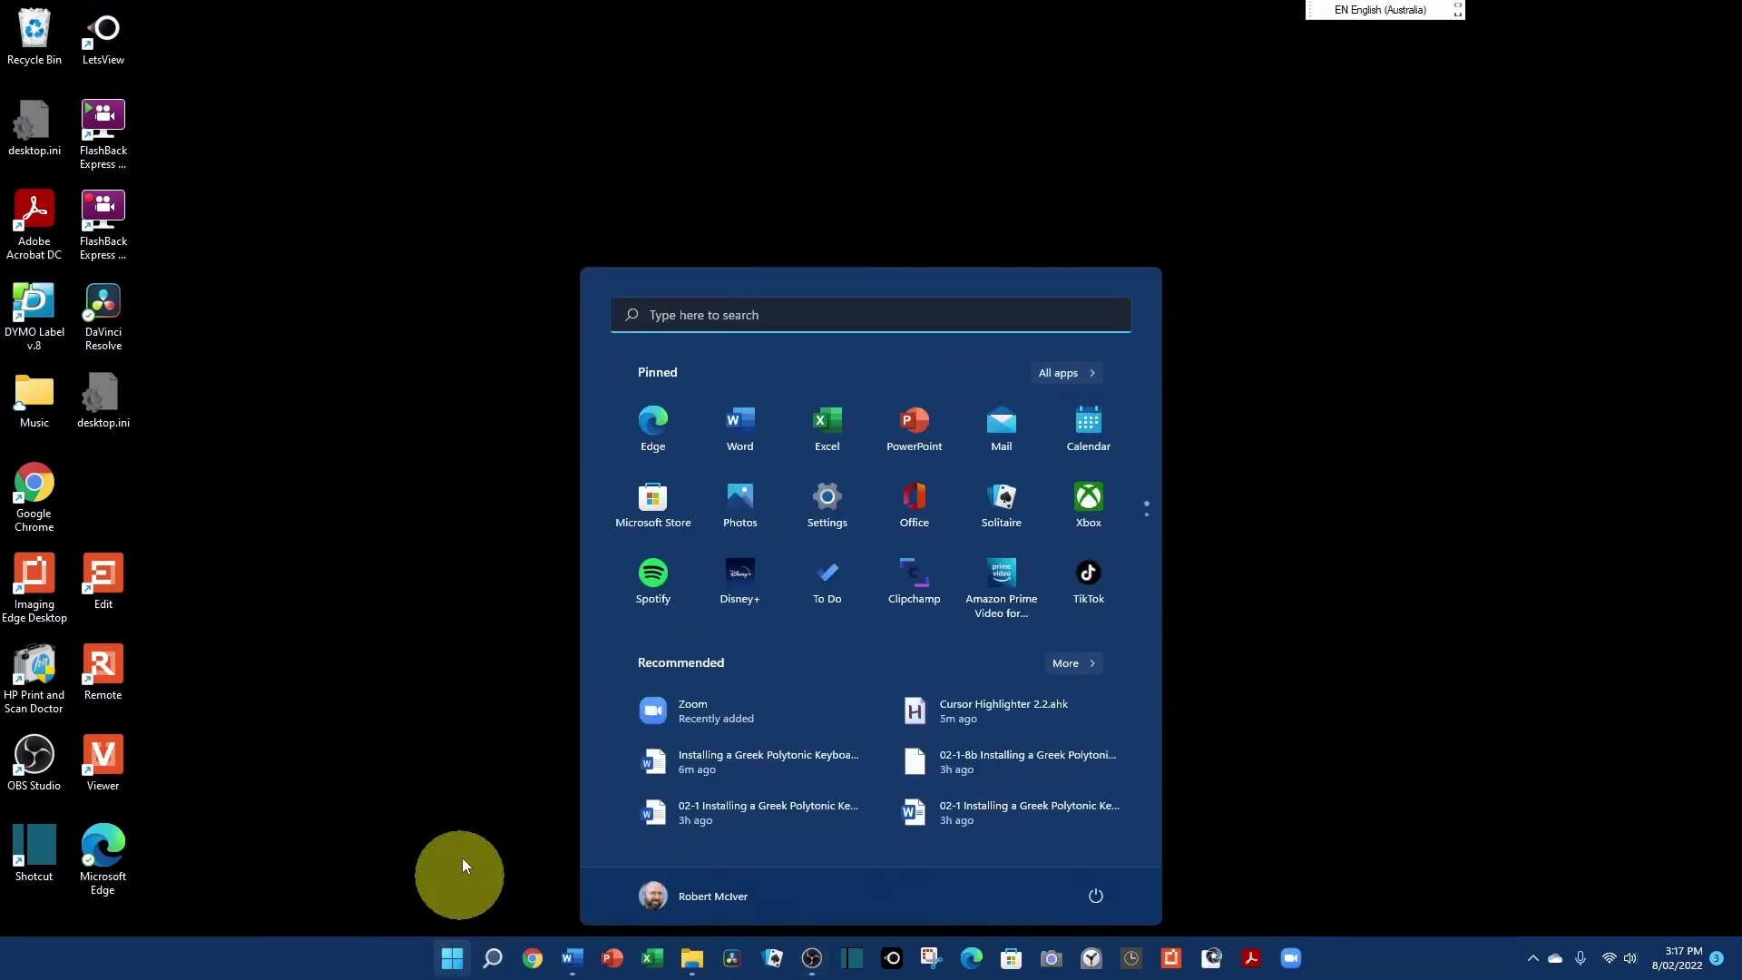
pyautogui.click(835, 508)
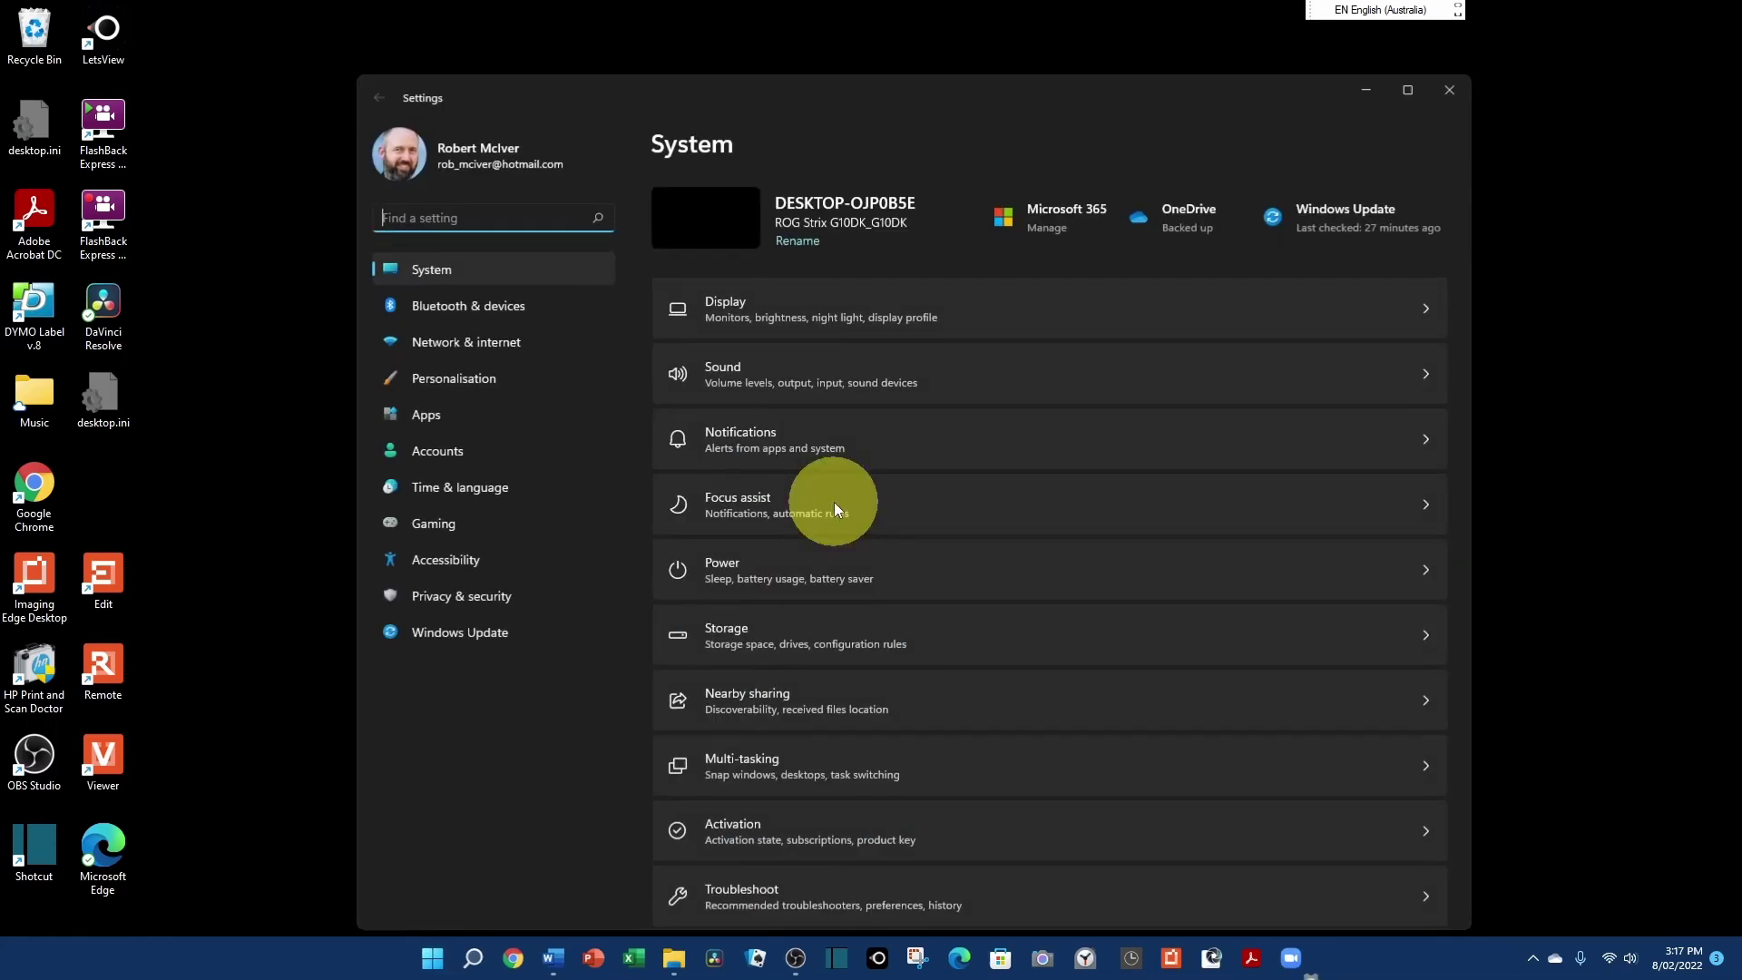
pyautogui.click(422, 488)
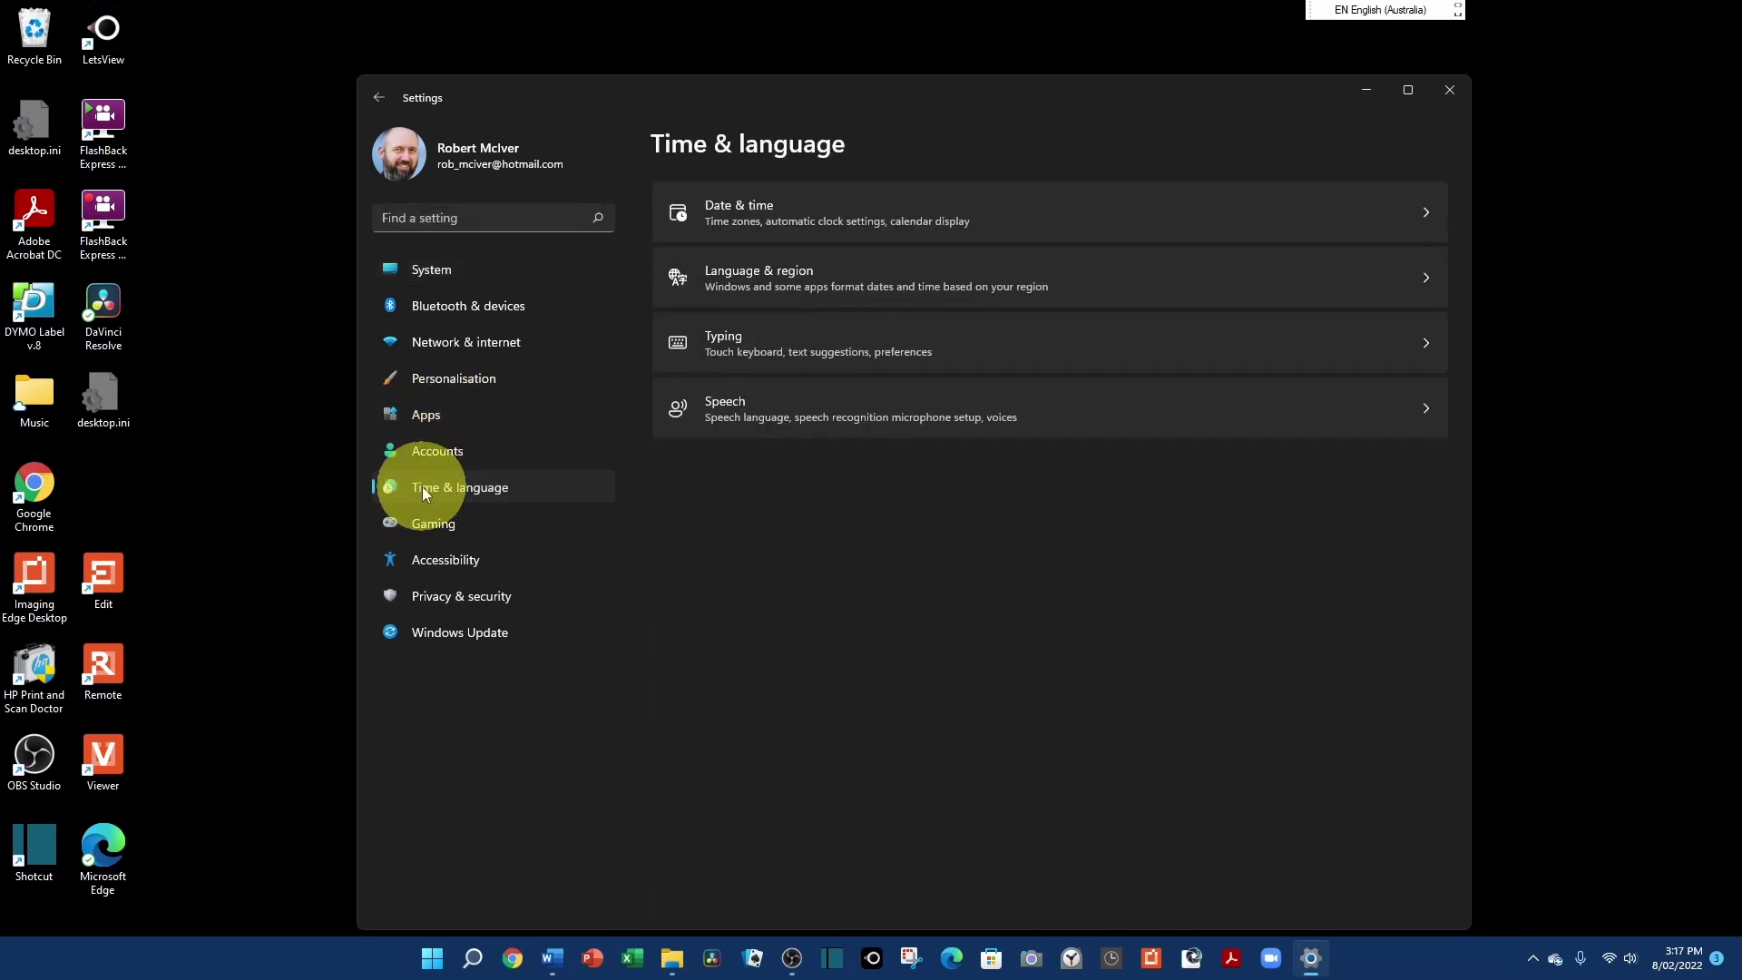
pyautogui.click(758, 284)
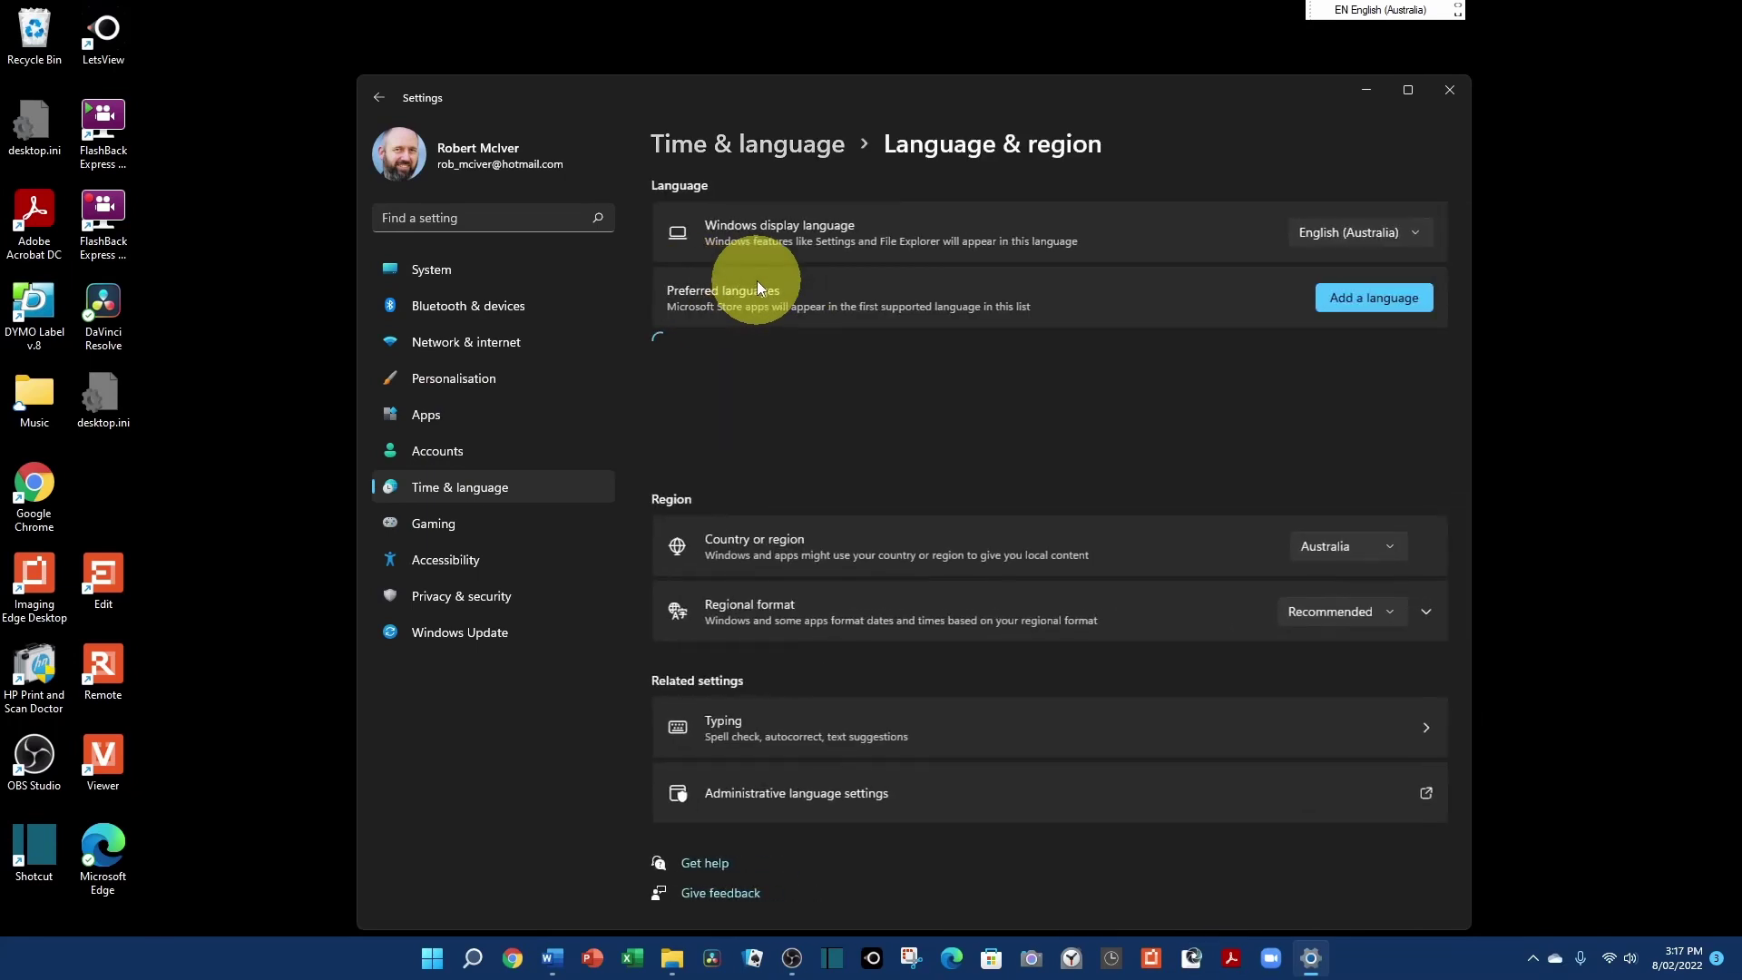
# Start adding a preferred language, search for greek, and choose Greek (Ελληνικά) as the language to install.
pyautogui.click(1396, 300)
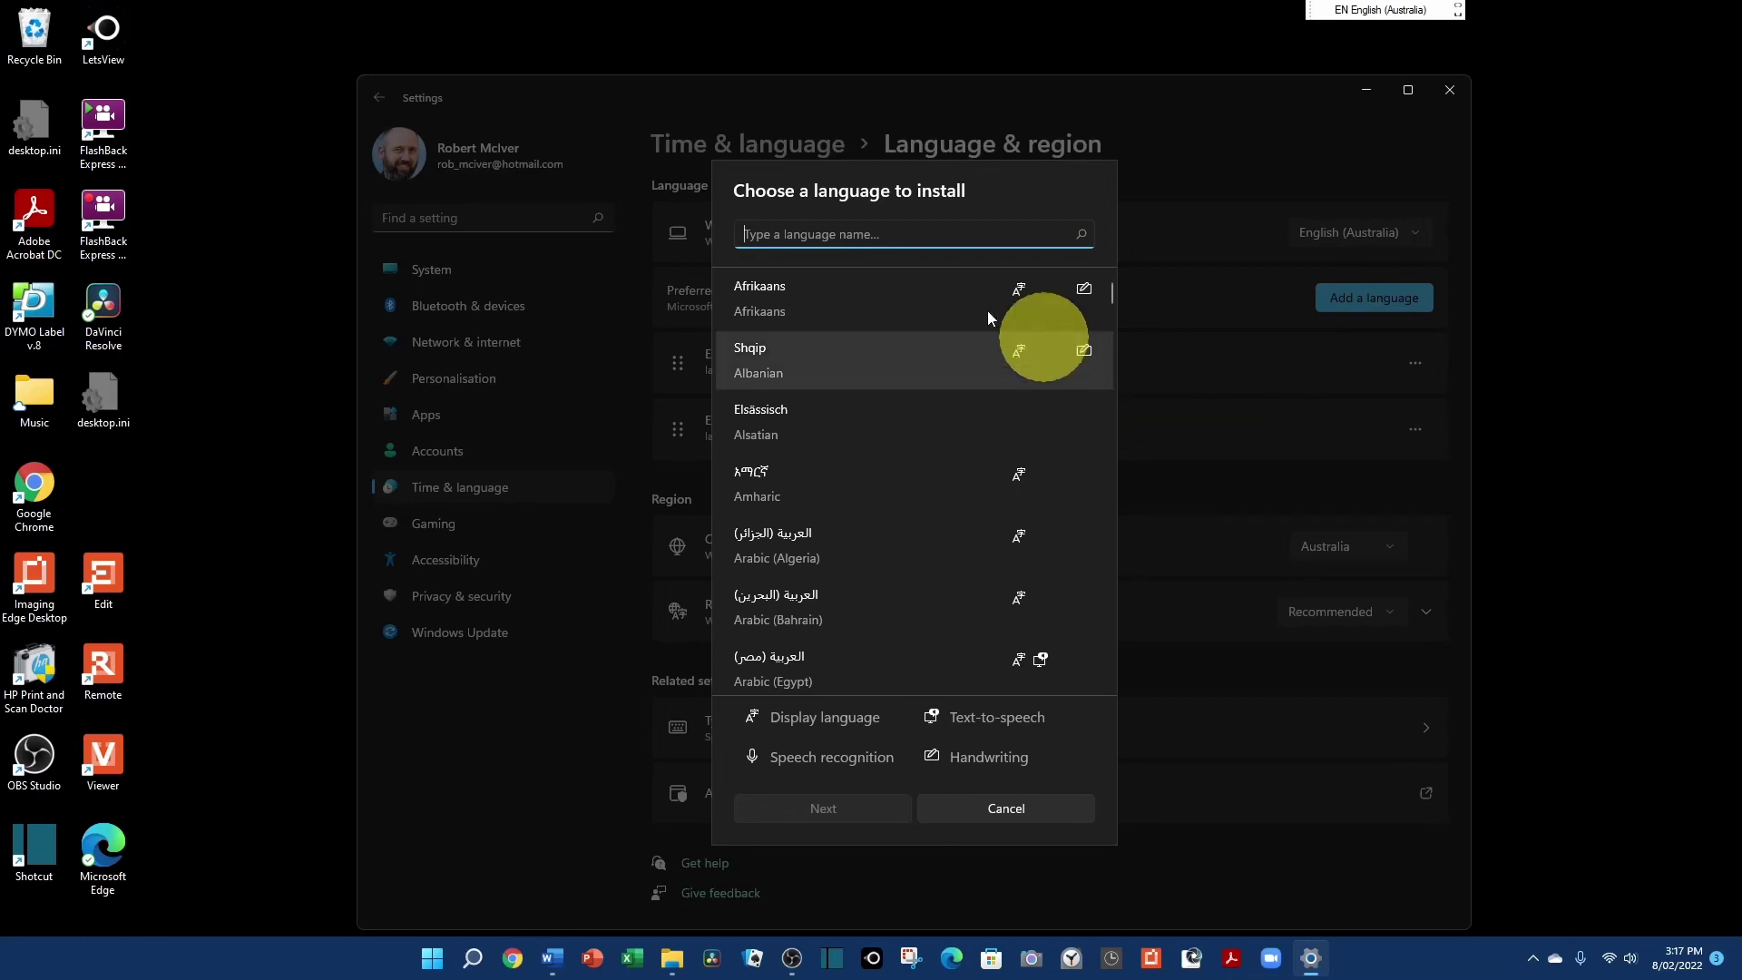
pyautogui.scroll(-3, 869, 427)
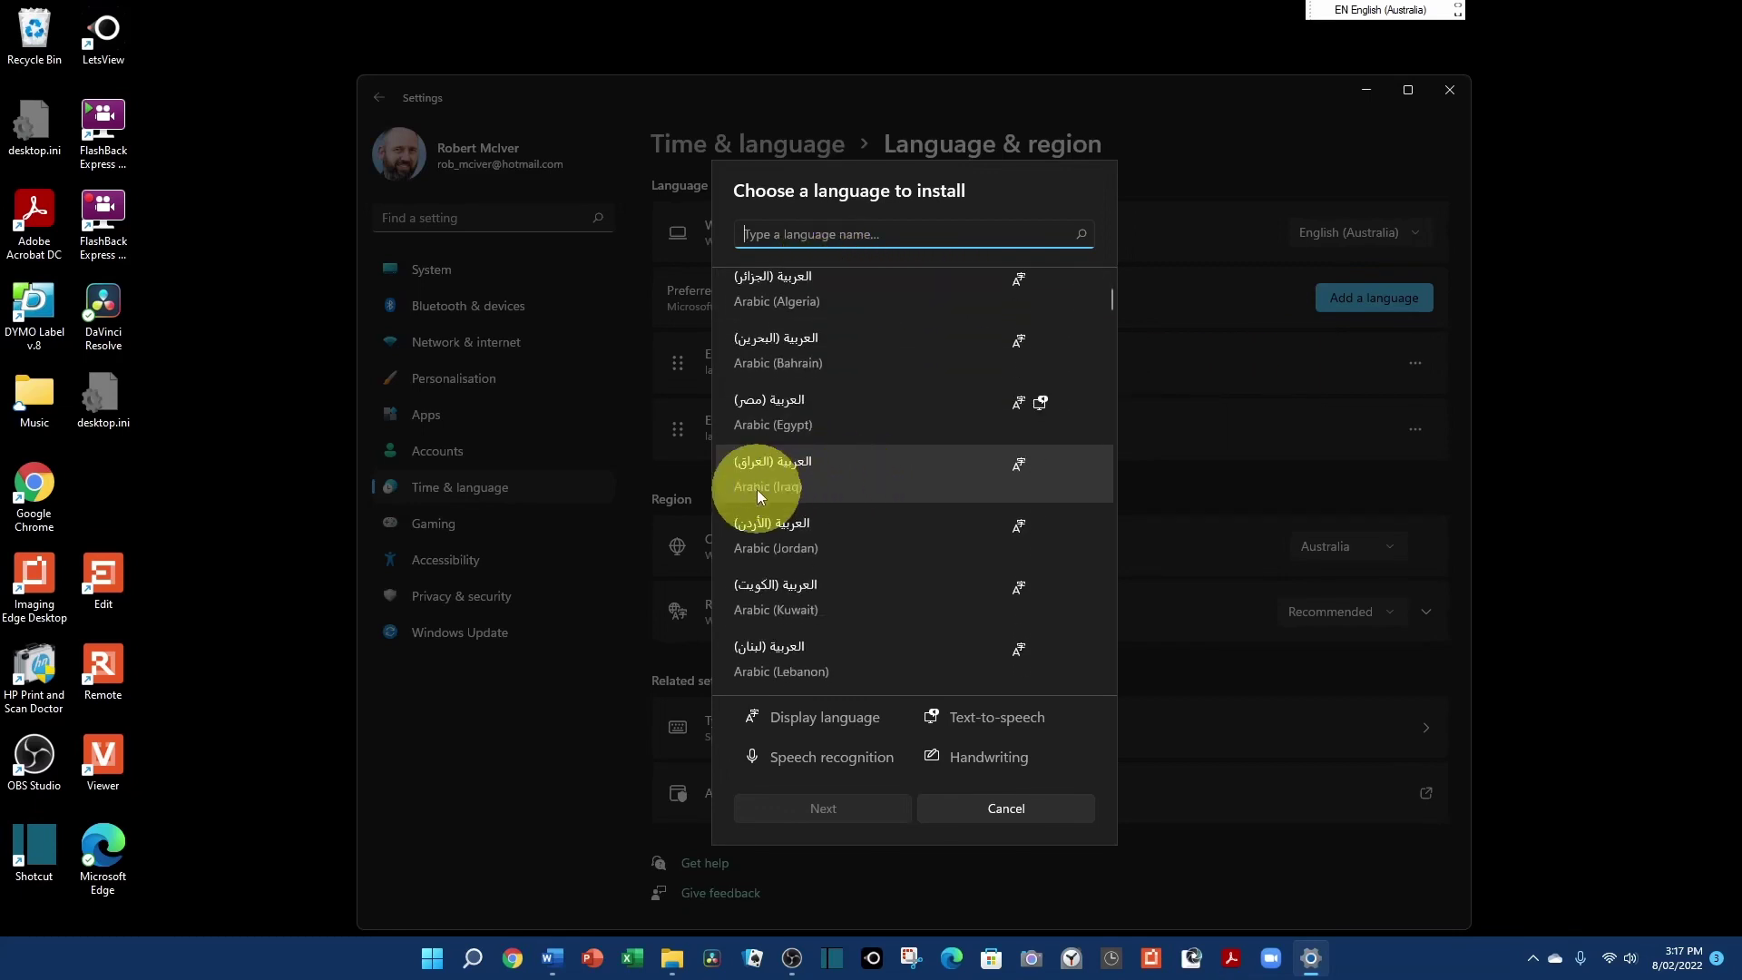
pyautogui.scroll(2, 757, 499)
pyautogui.scroll(1, 762, 509)
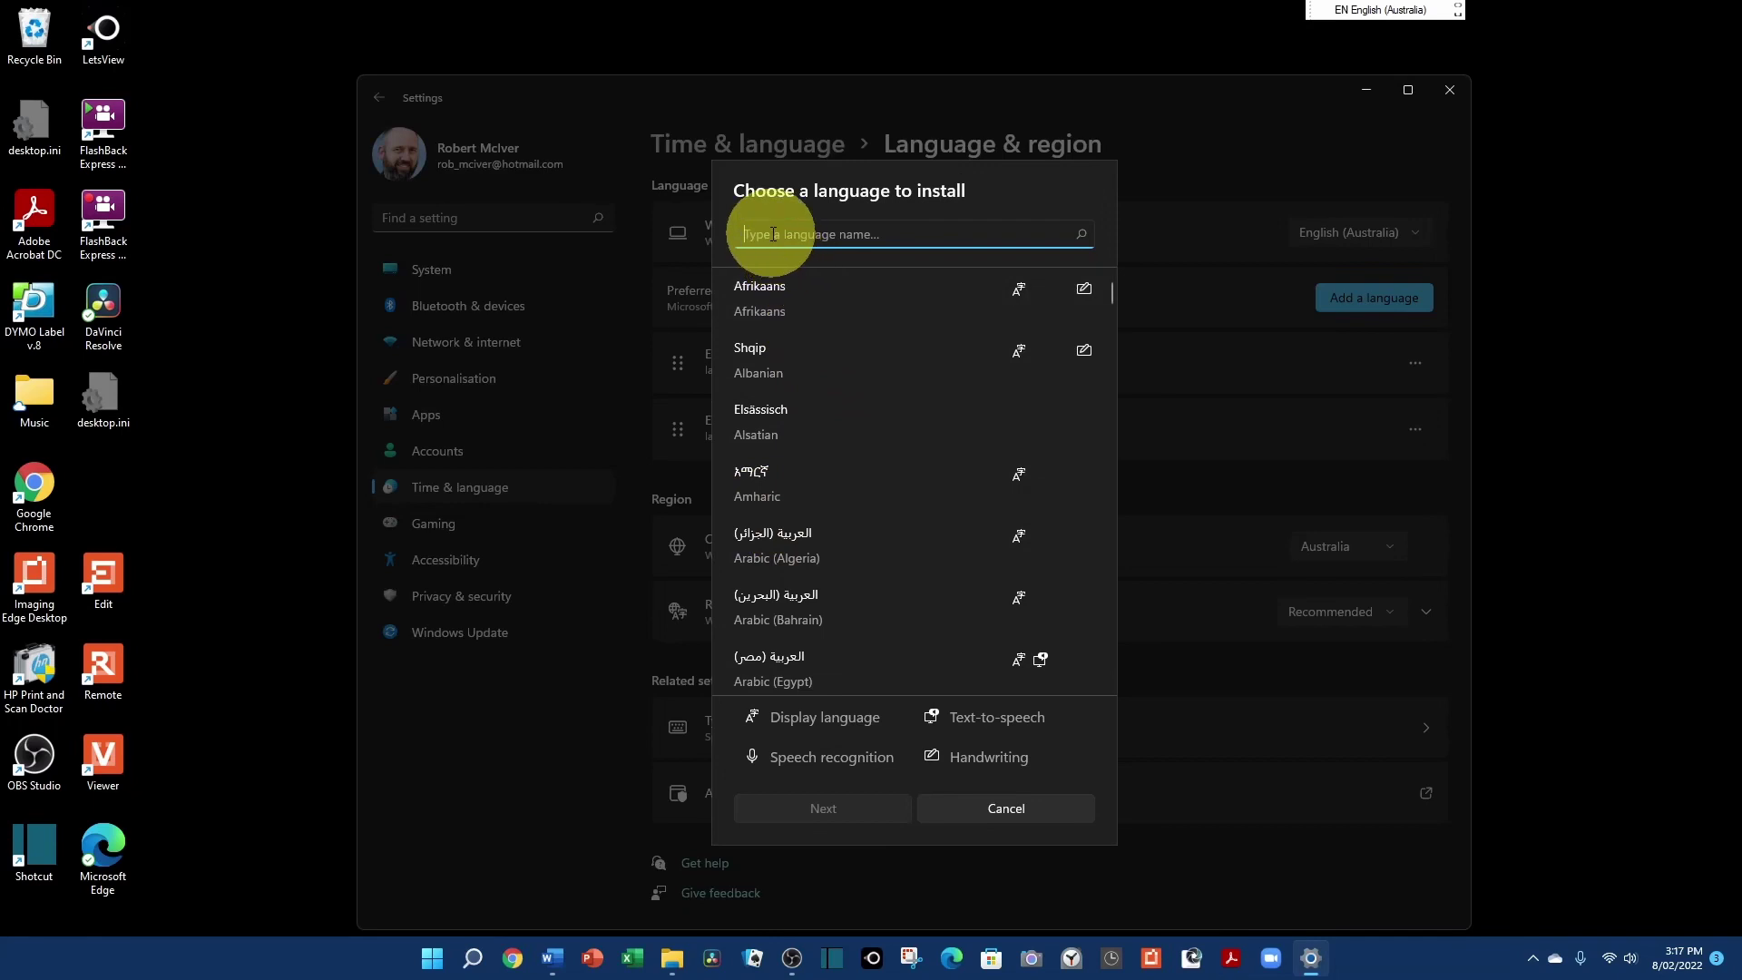
pyautogui.write('gree')
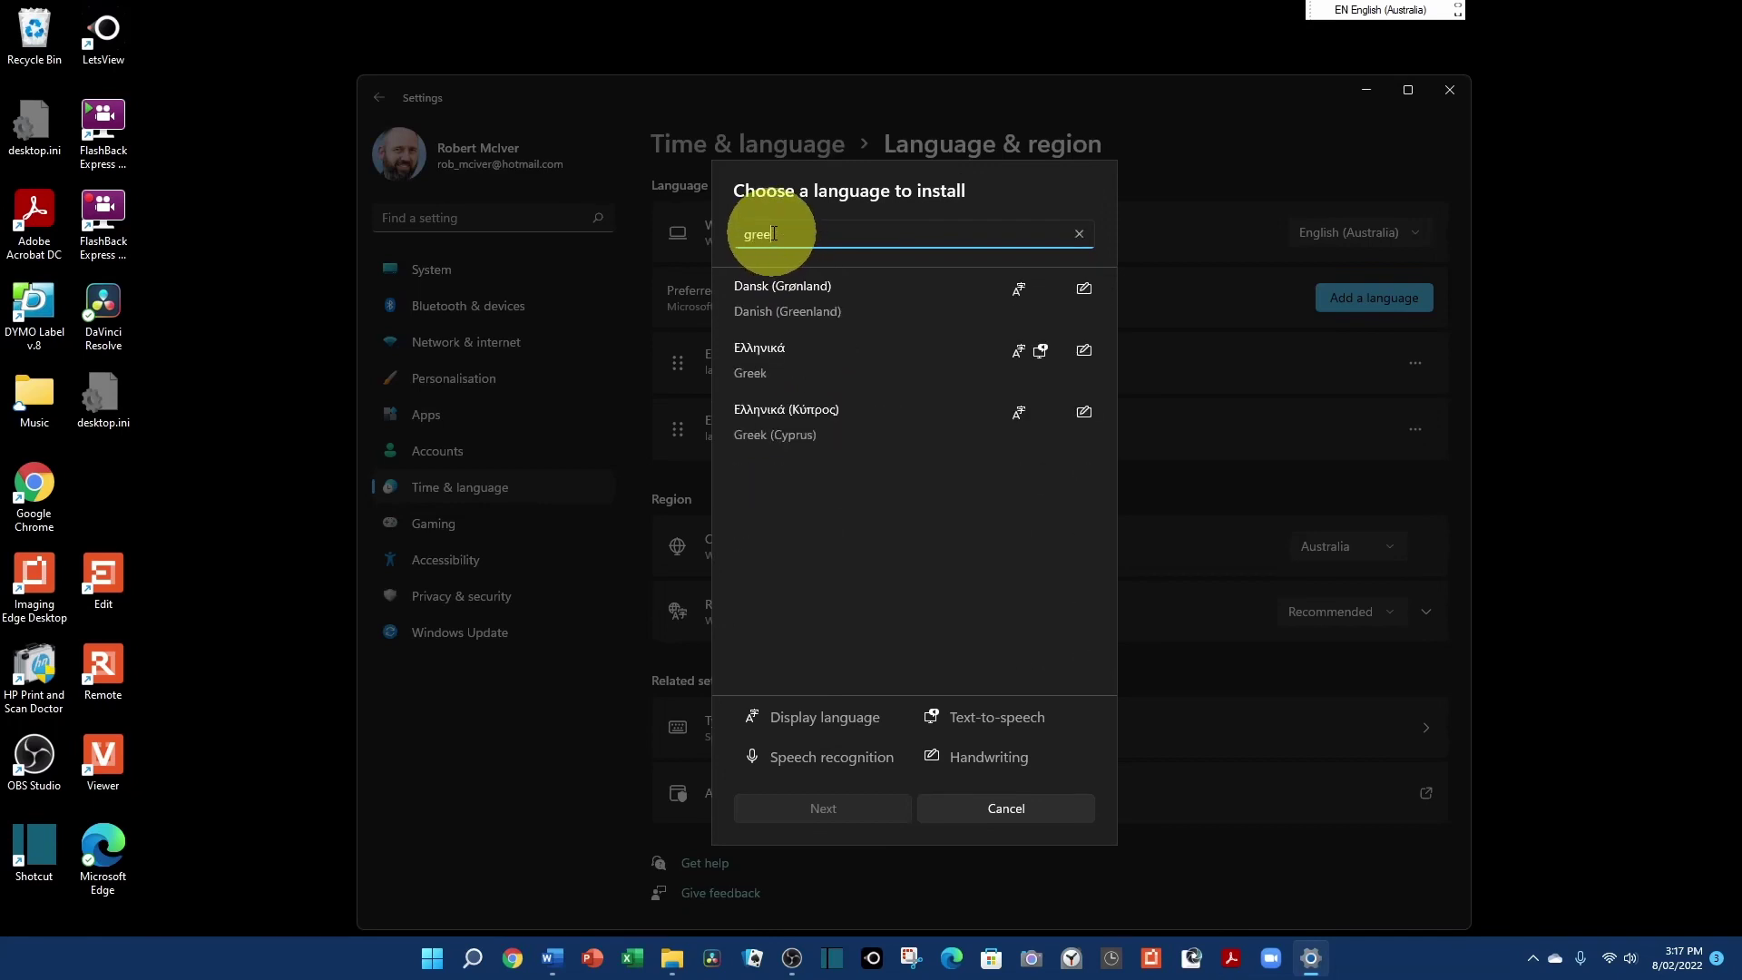
pyautogui.write('k')
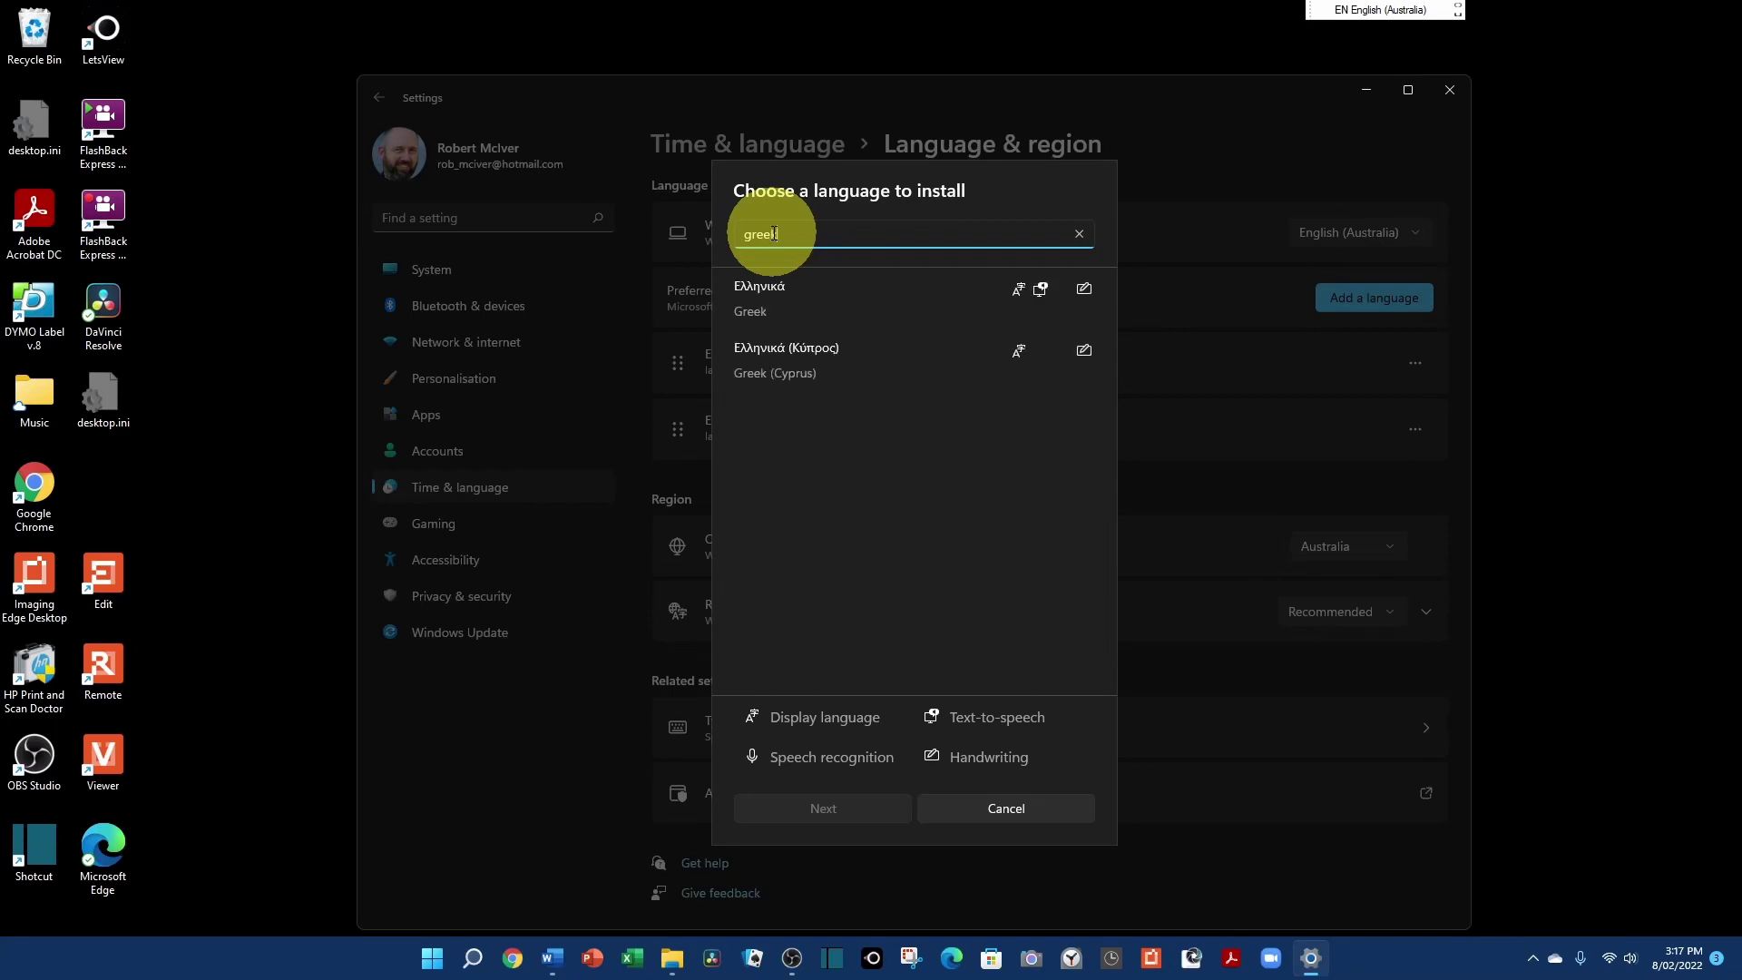
pyautogui.click(773, 296)
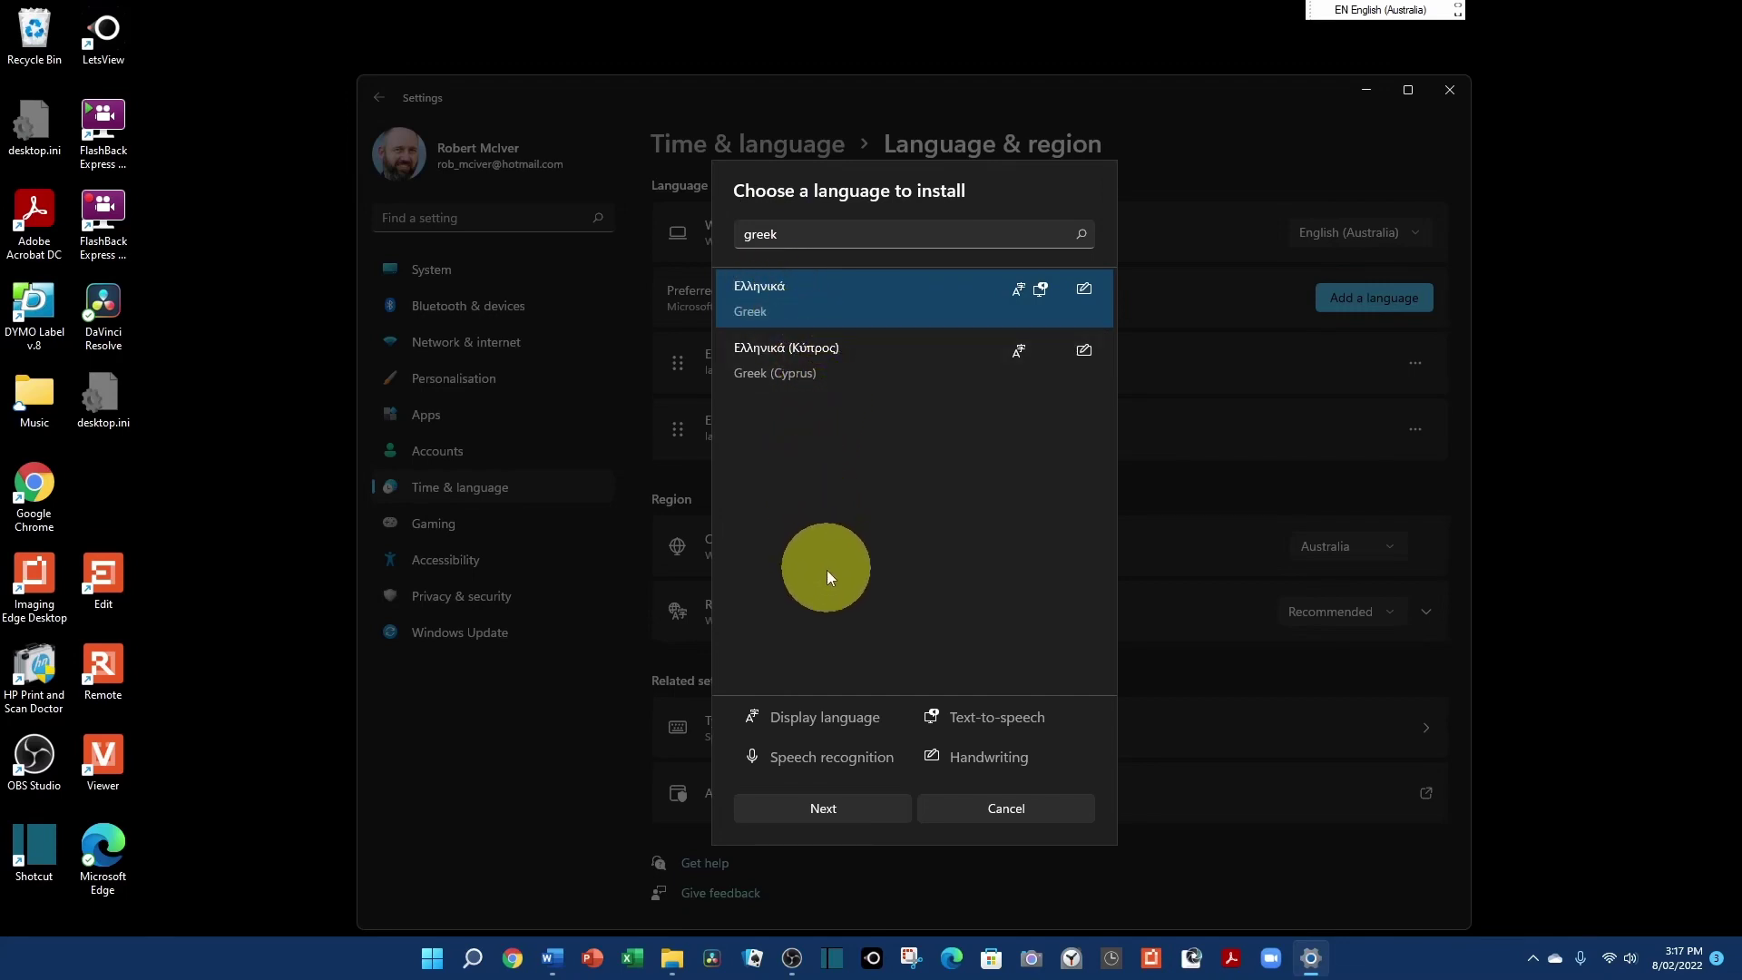
pyautogui.click(813, 806)
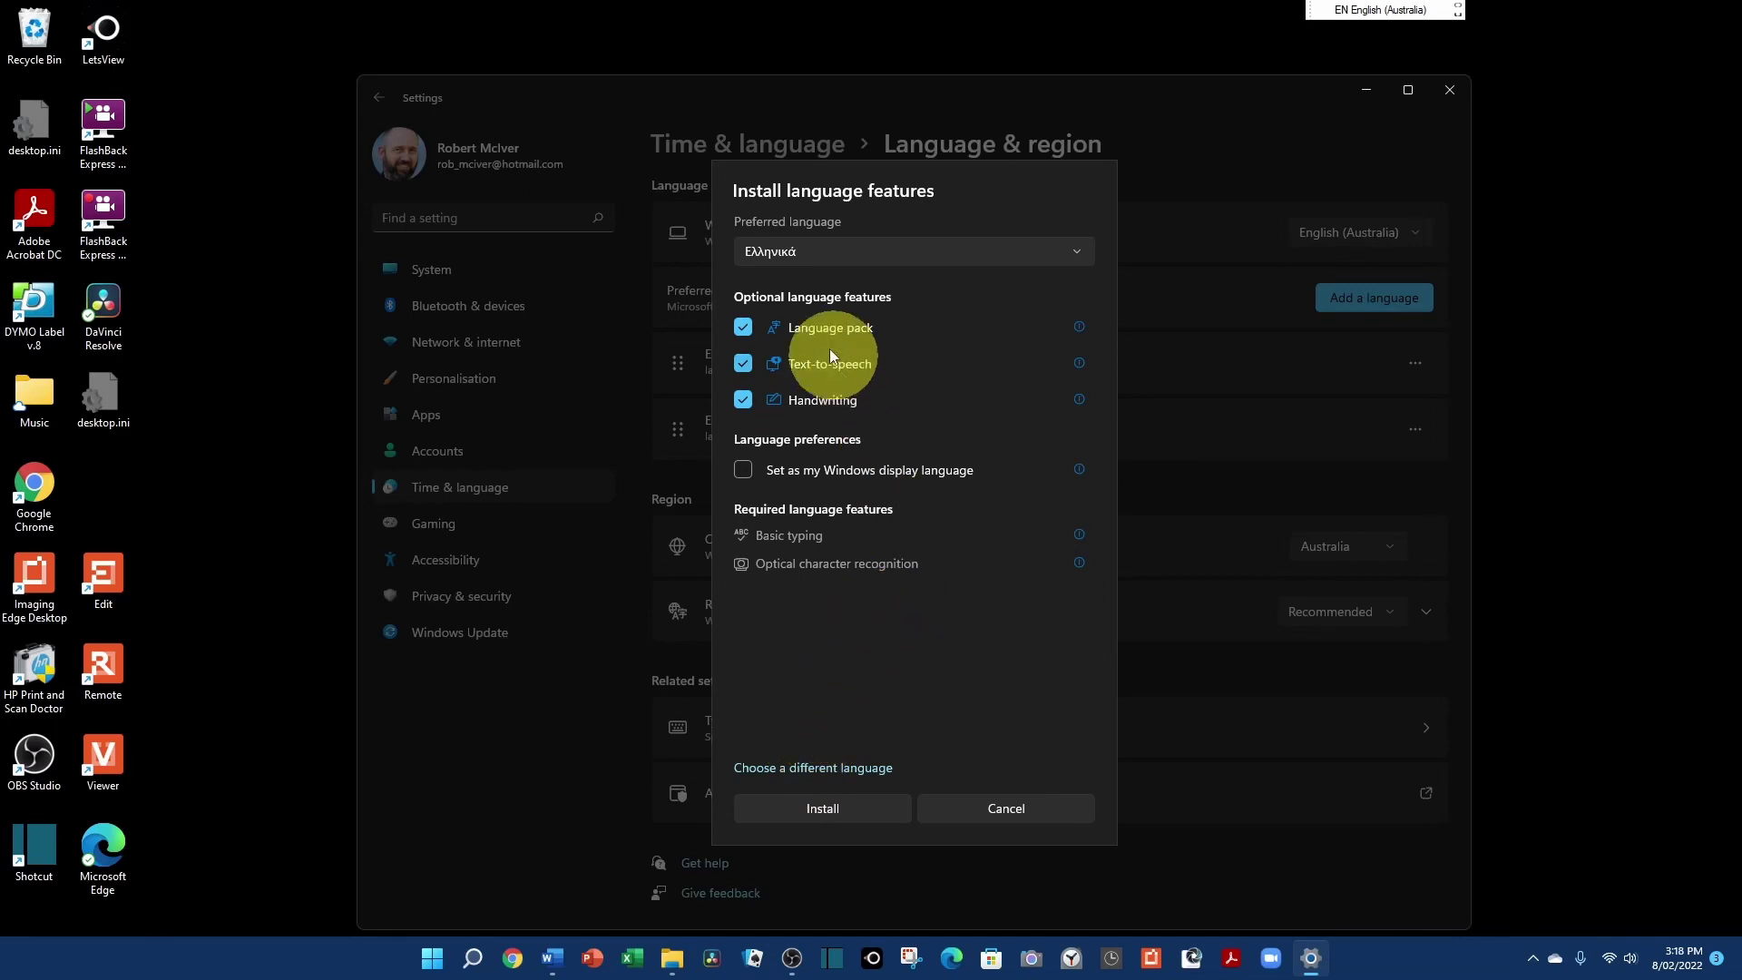
# Exclude the optional Language pack, Text-to-speech and Handwriting features, and install Greek.
pyautogui.click(743, 327)
pyautogui.click(743, 364)
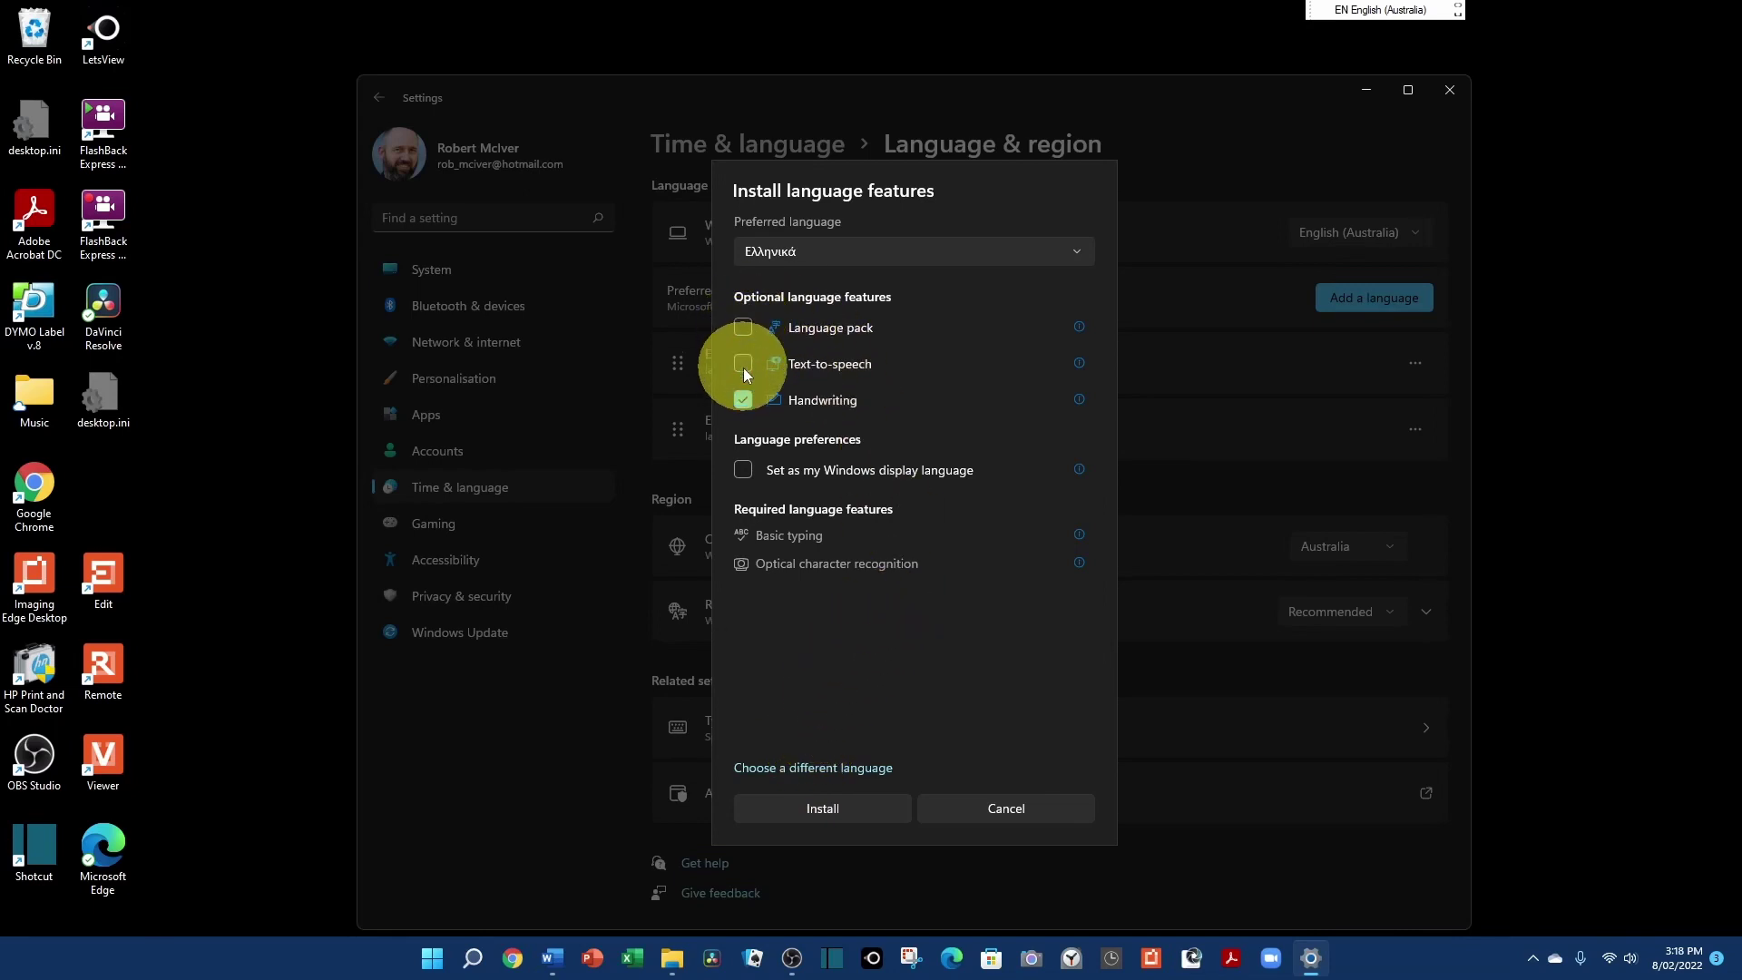
pyautogui.click(743, 400)
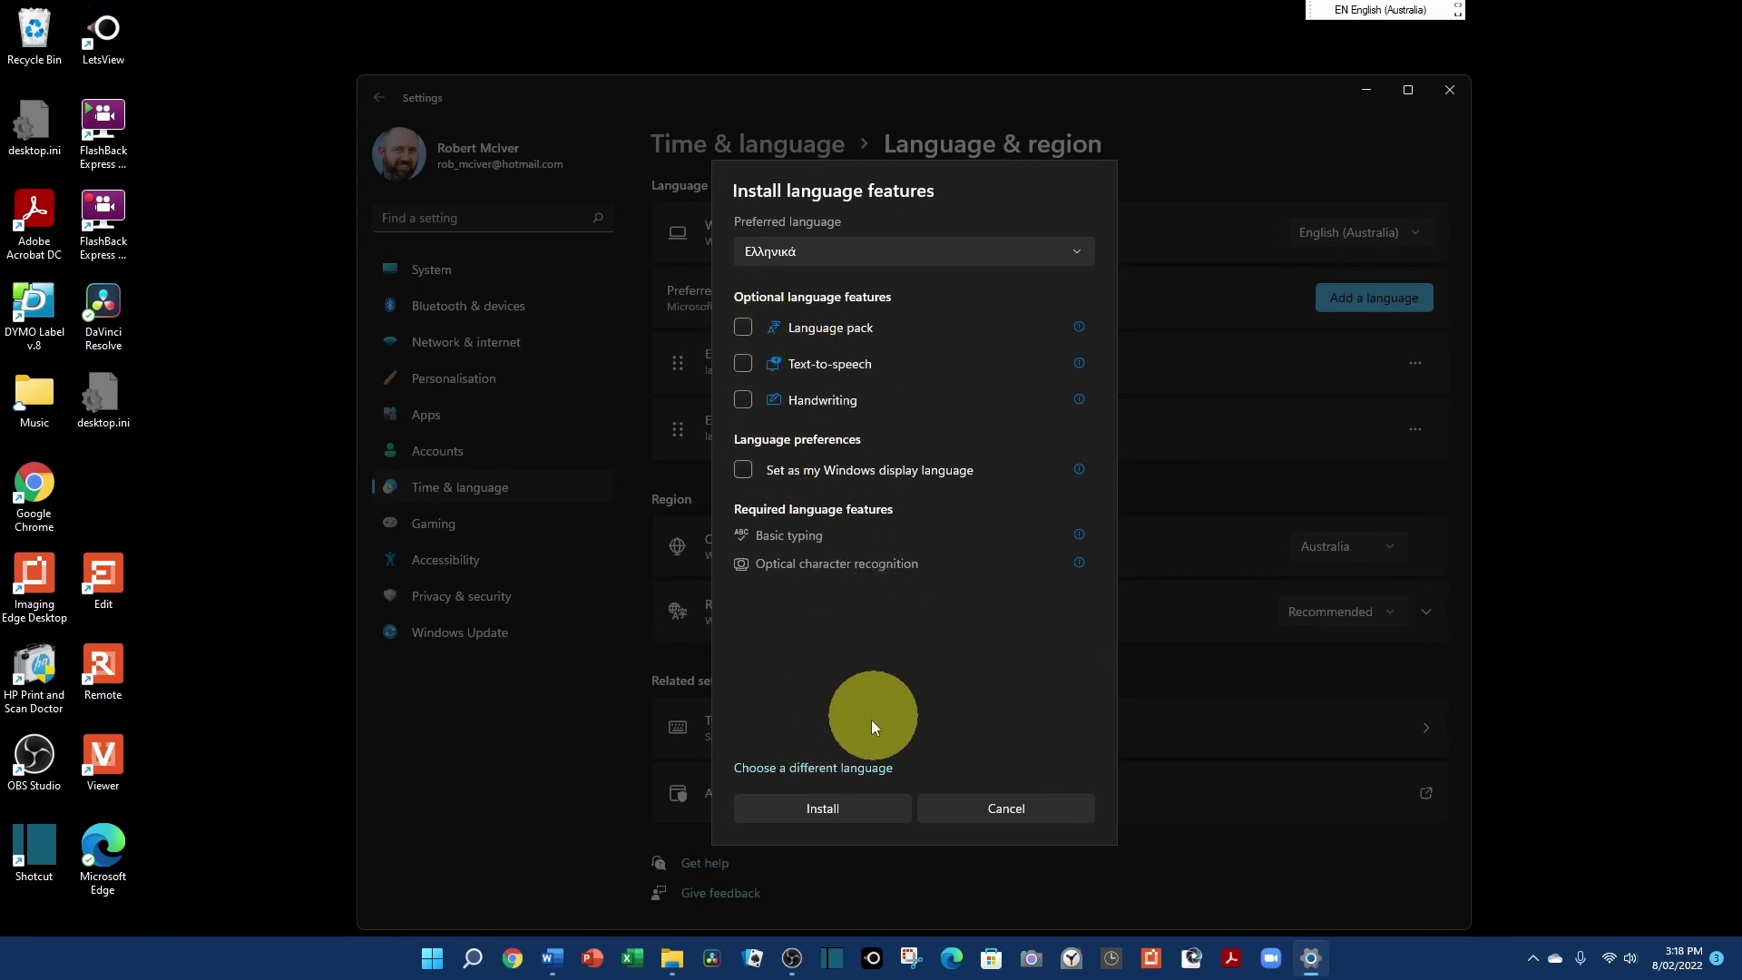
pyautogui.click(823, 808)
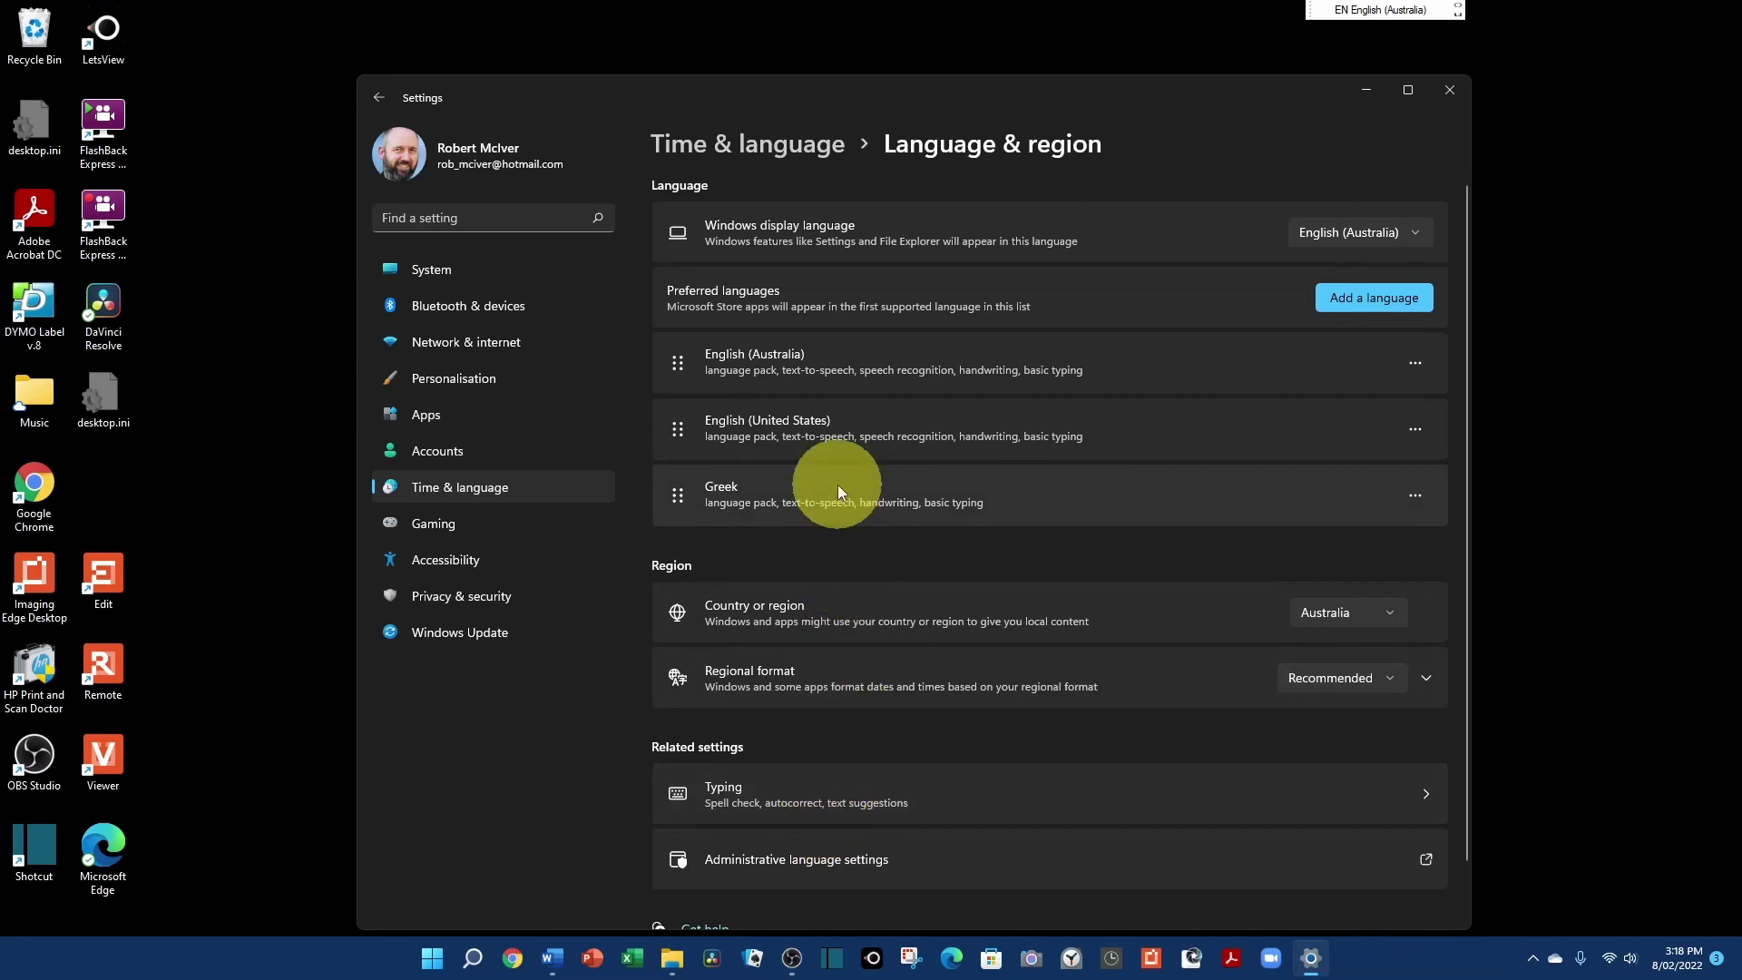
# Open the language options for Greek and add the Greek Polytonic keyboard.
pyautogui.click(1417, 495)
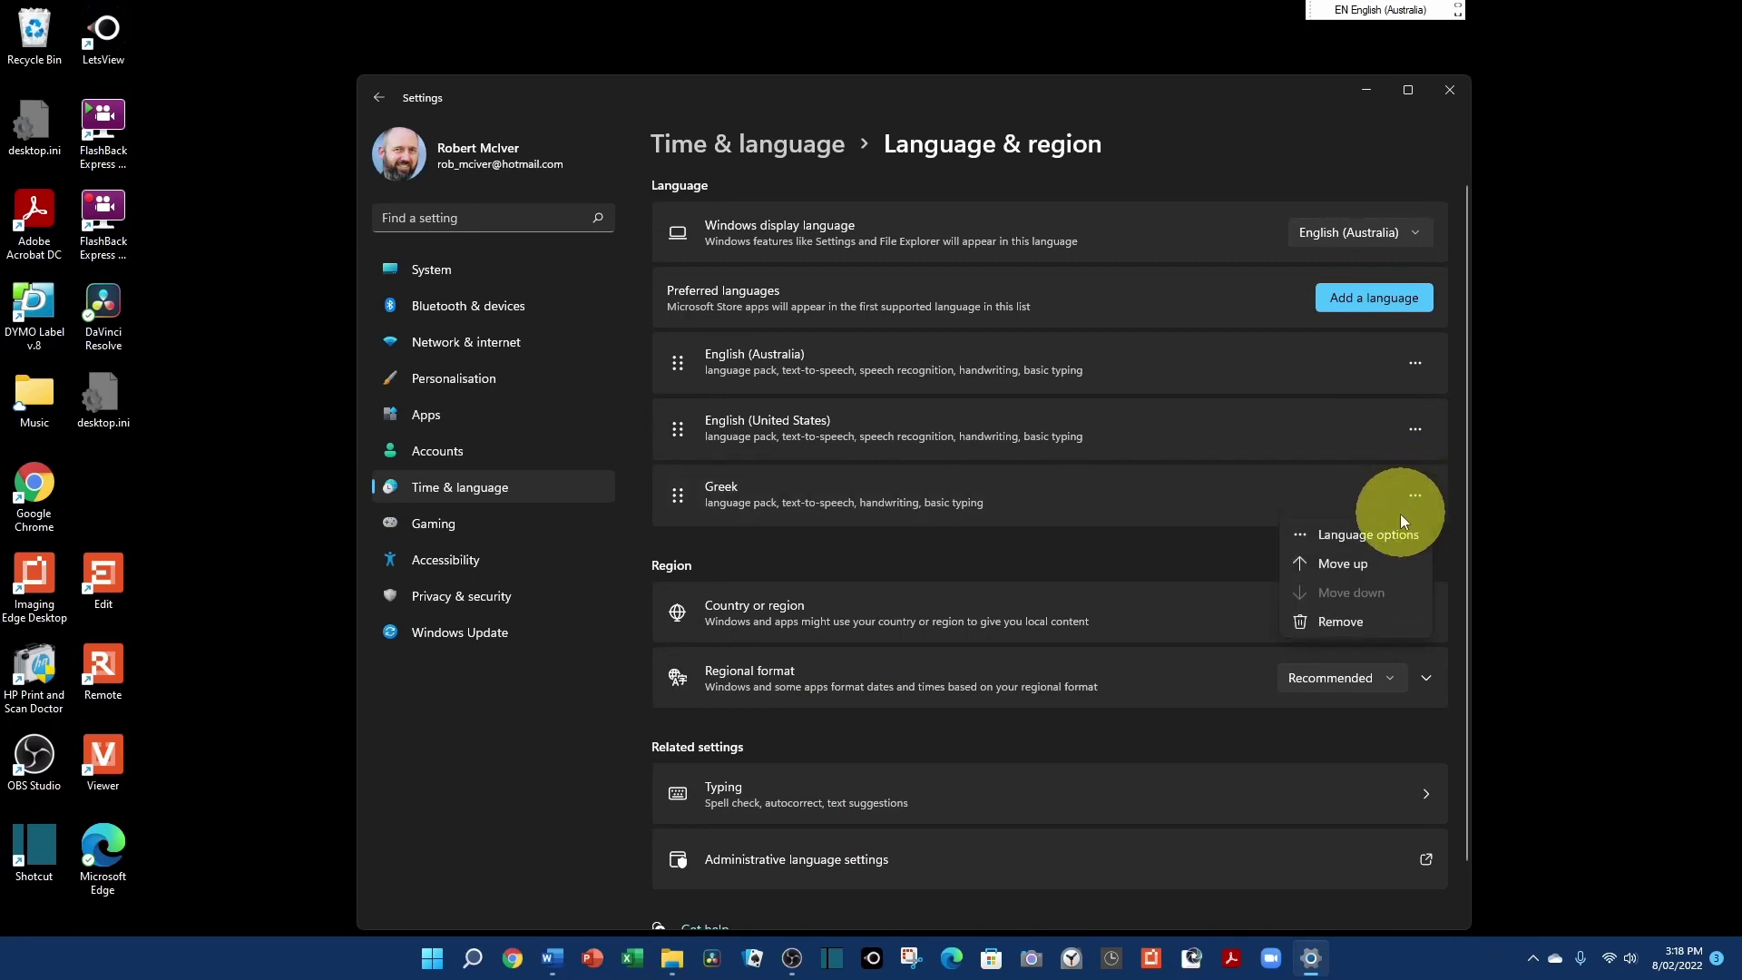
pyautogui.click(1308, 537)
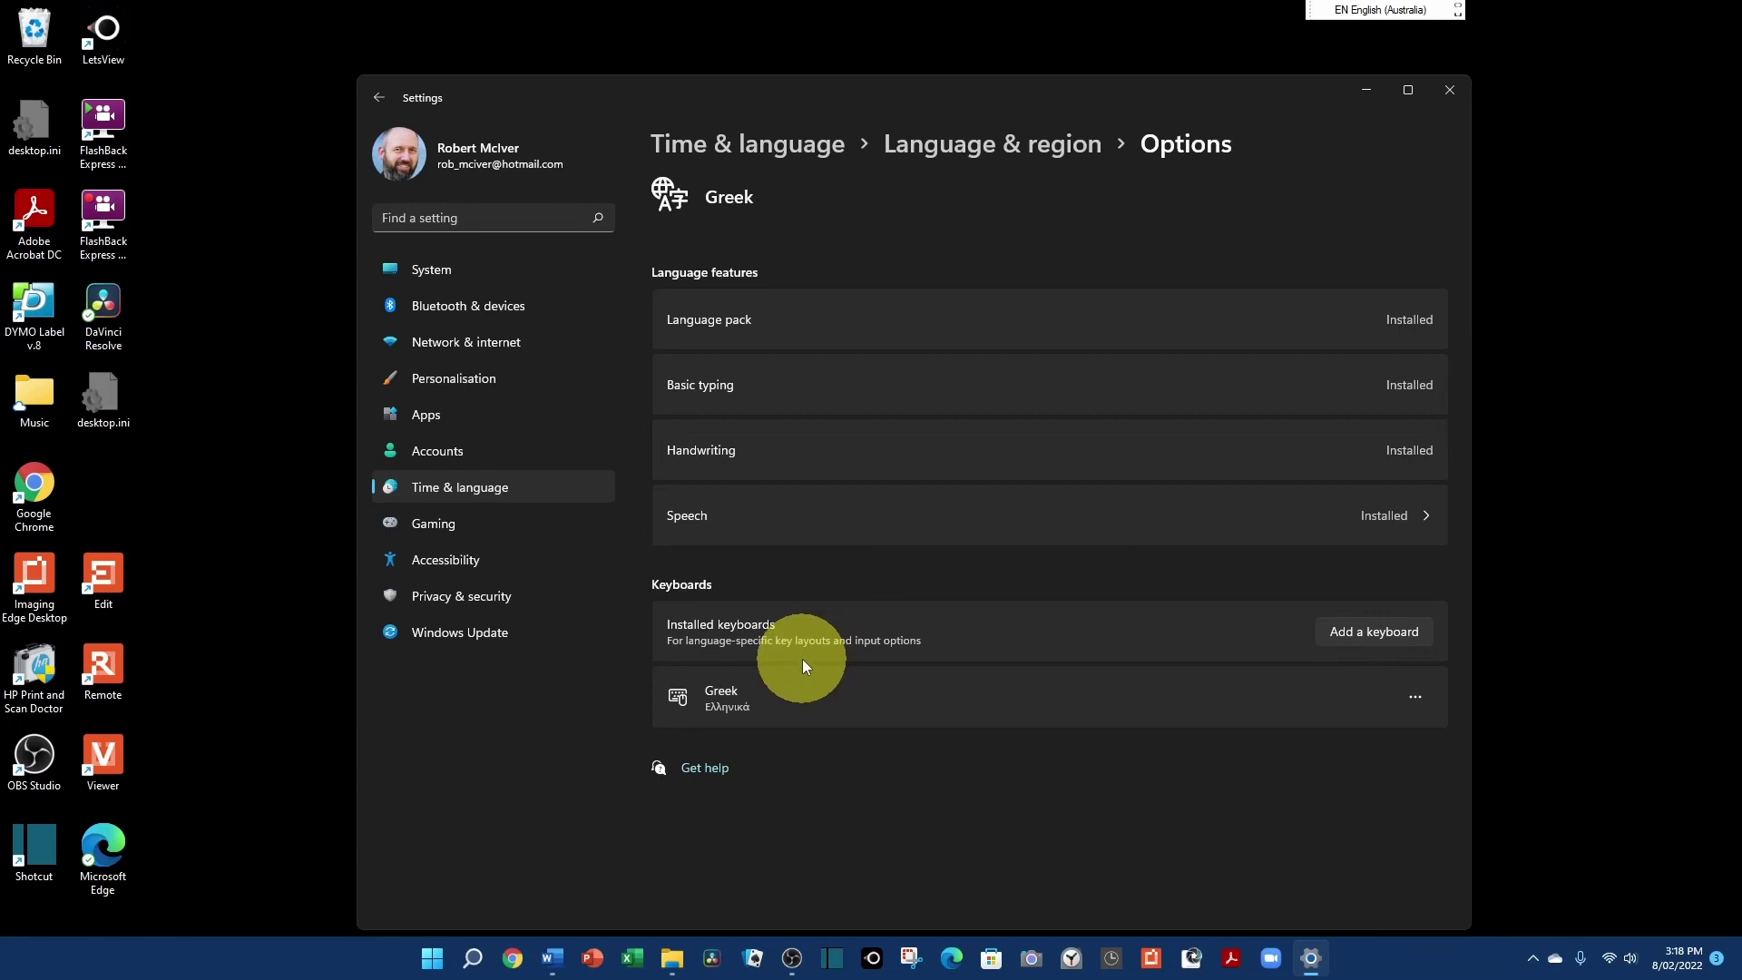
pyautogui.click(1369, 643)
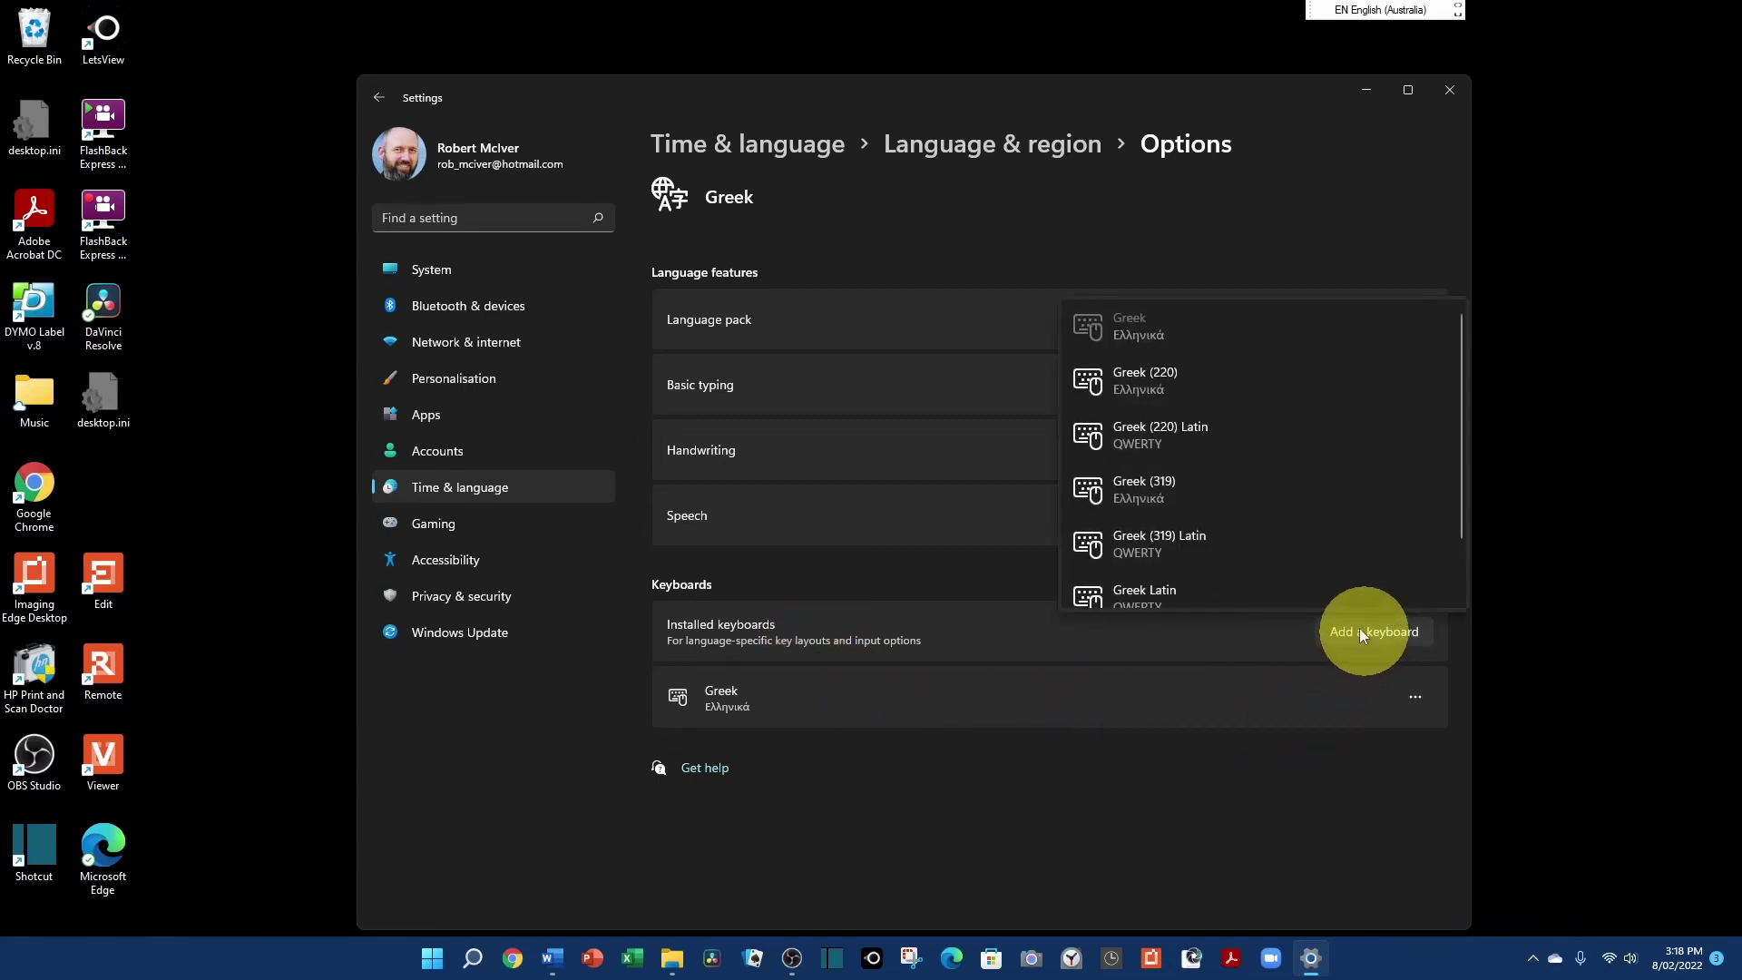
pyautogui.scroll(-2, 1288, 558)
pyautogui.scroll(2, 1252, 508)
pyautogui.scroll(-2, 1216, 495)
pyautogui.click(1152, 588)
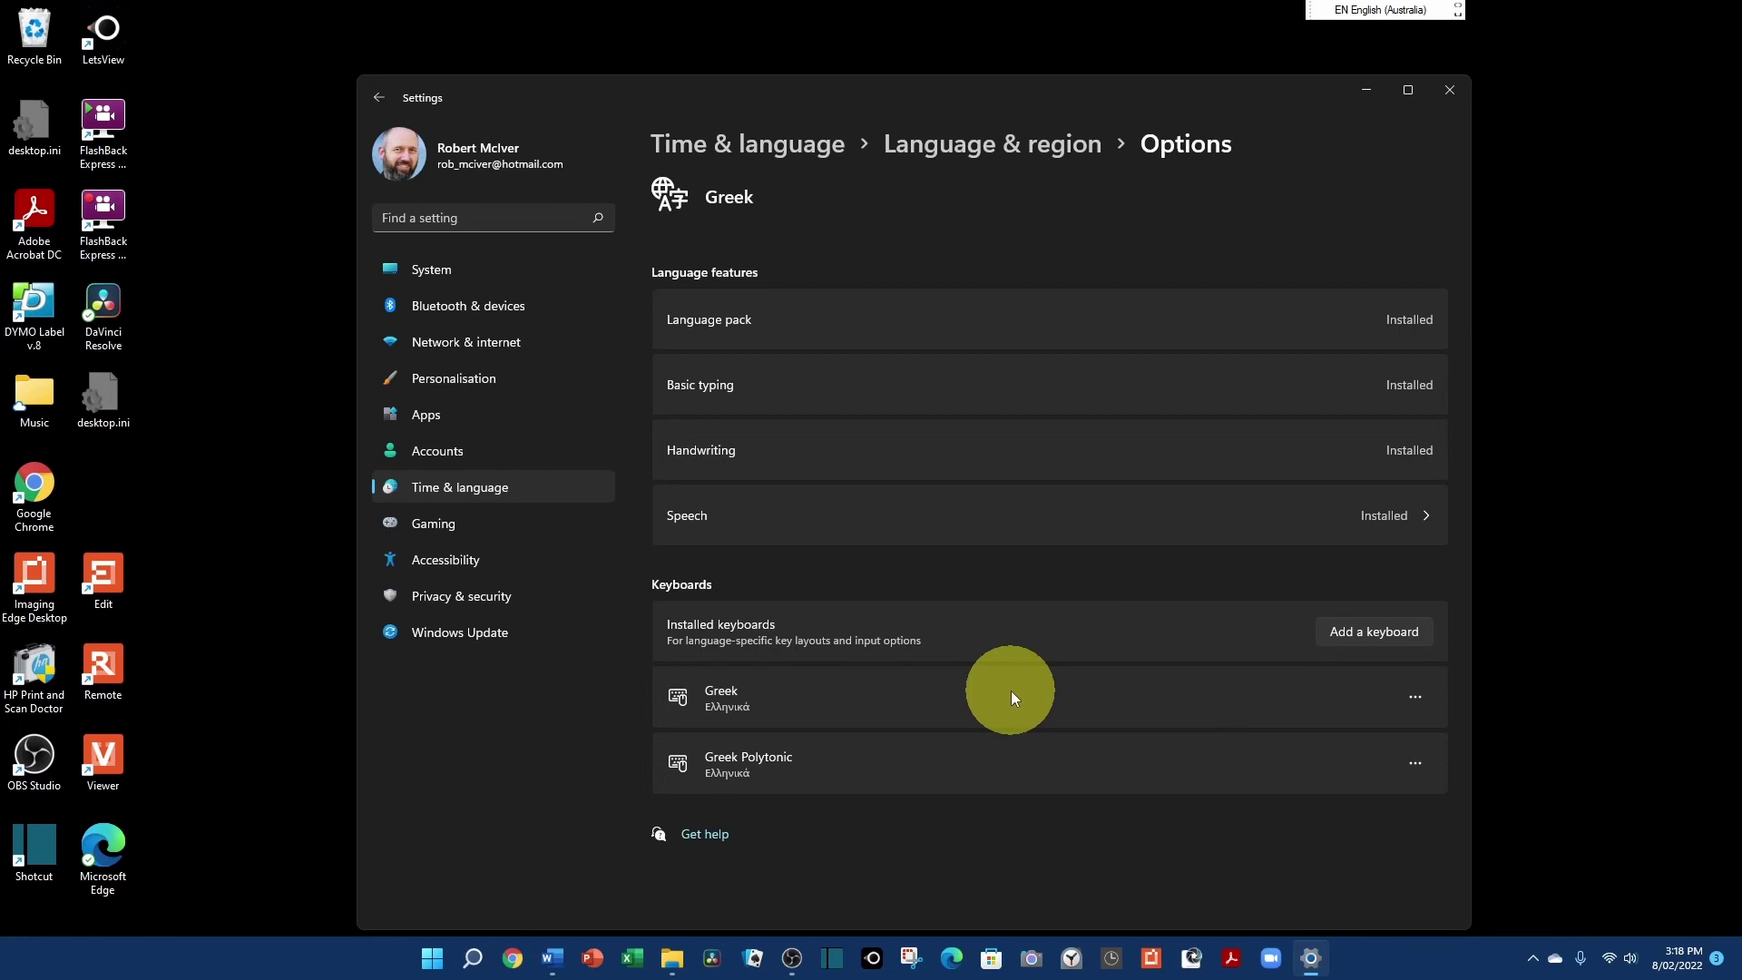
# Remove the standard Greek keyboard from the installed keyboards for Greek.
pyautogui.click(1414, 700)
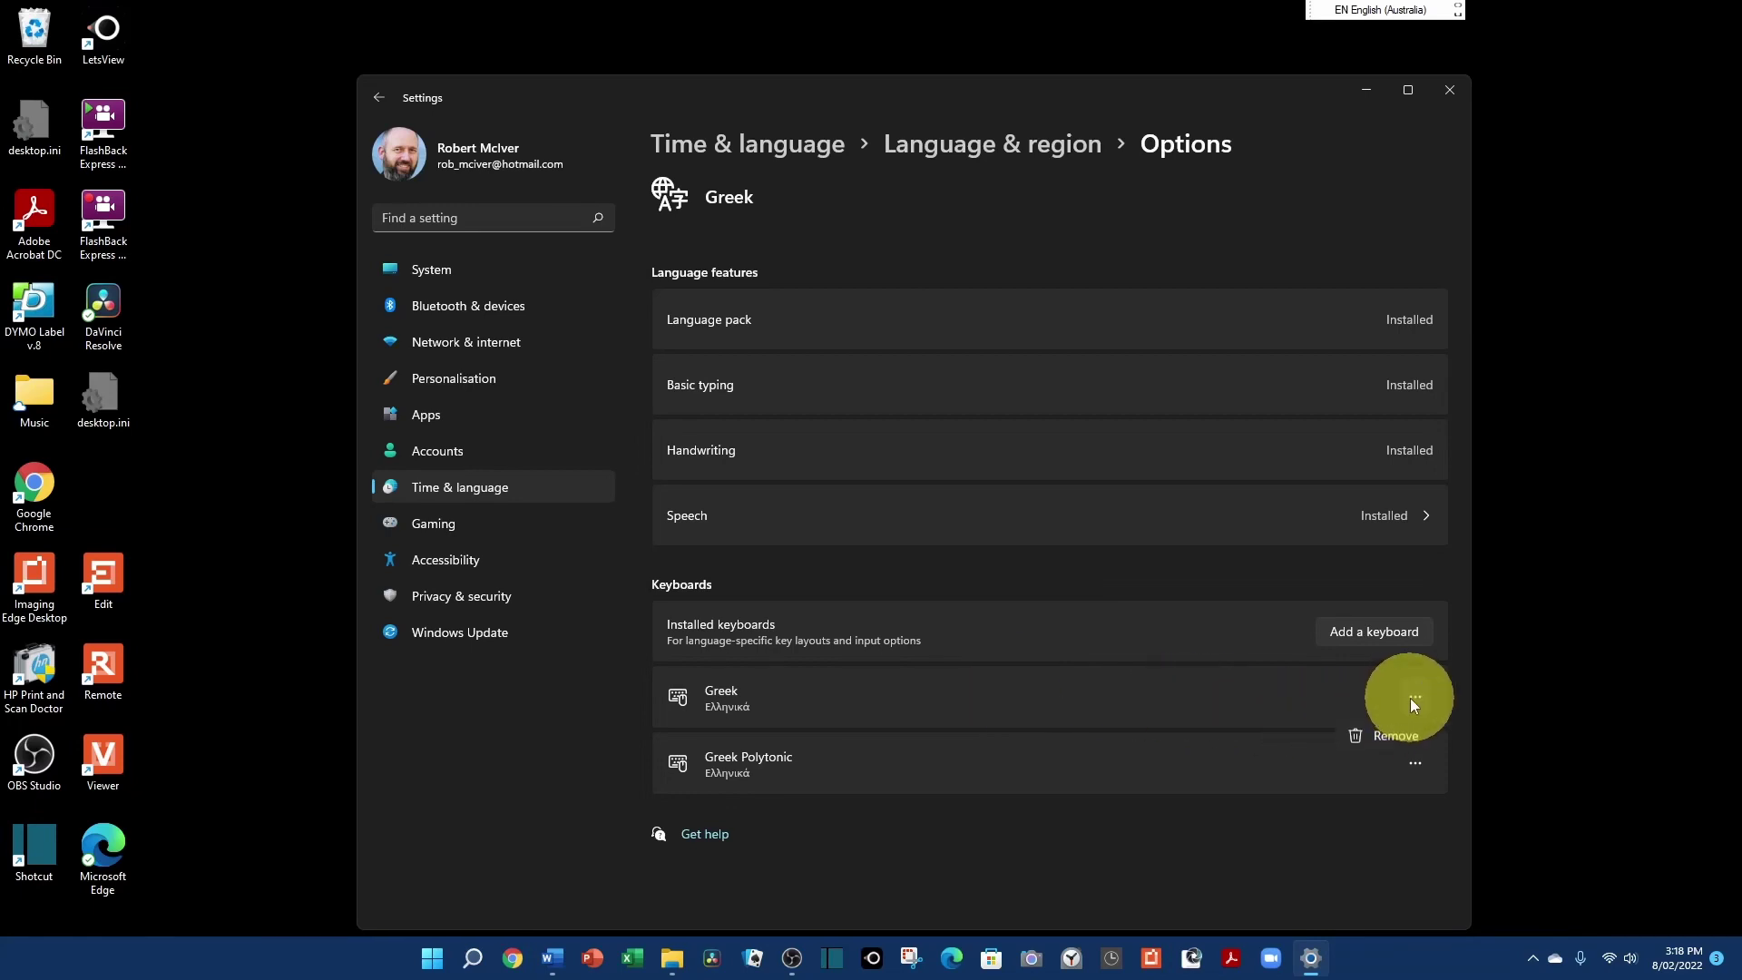
pyautogui.click(1395, 737)
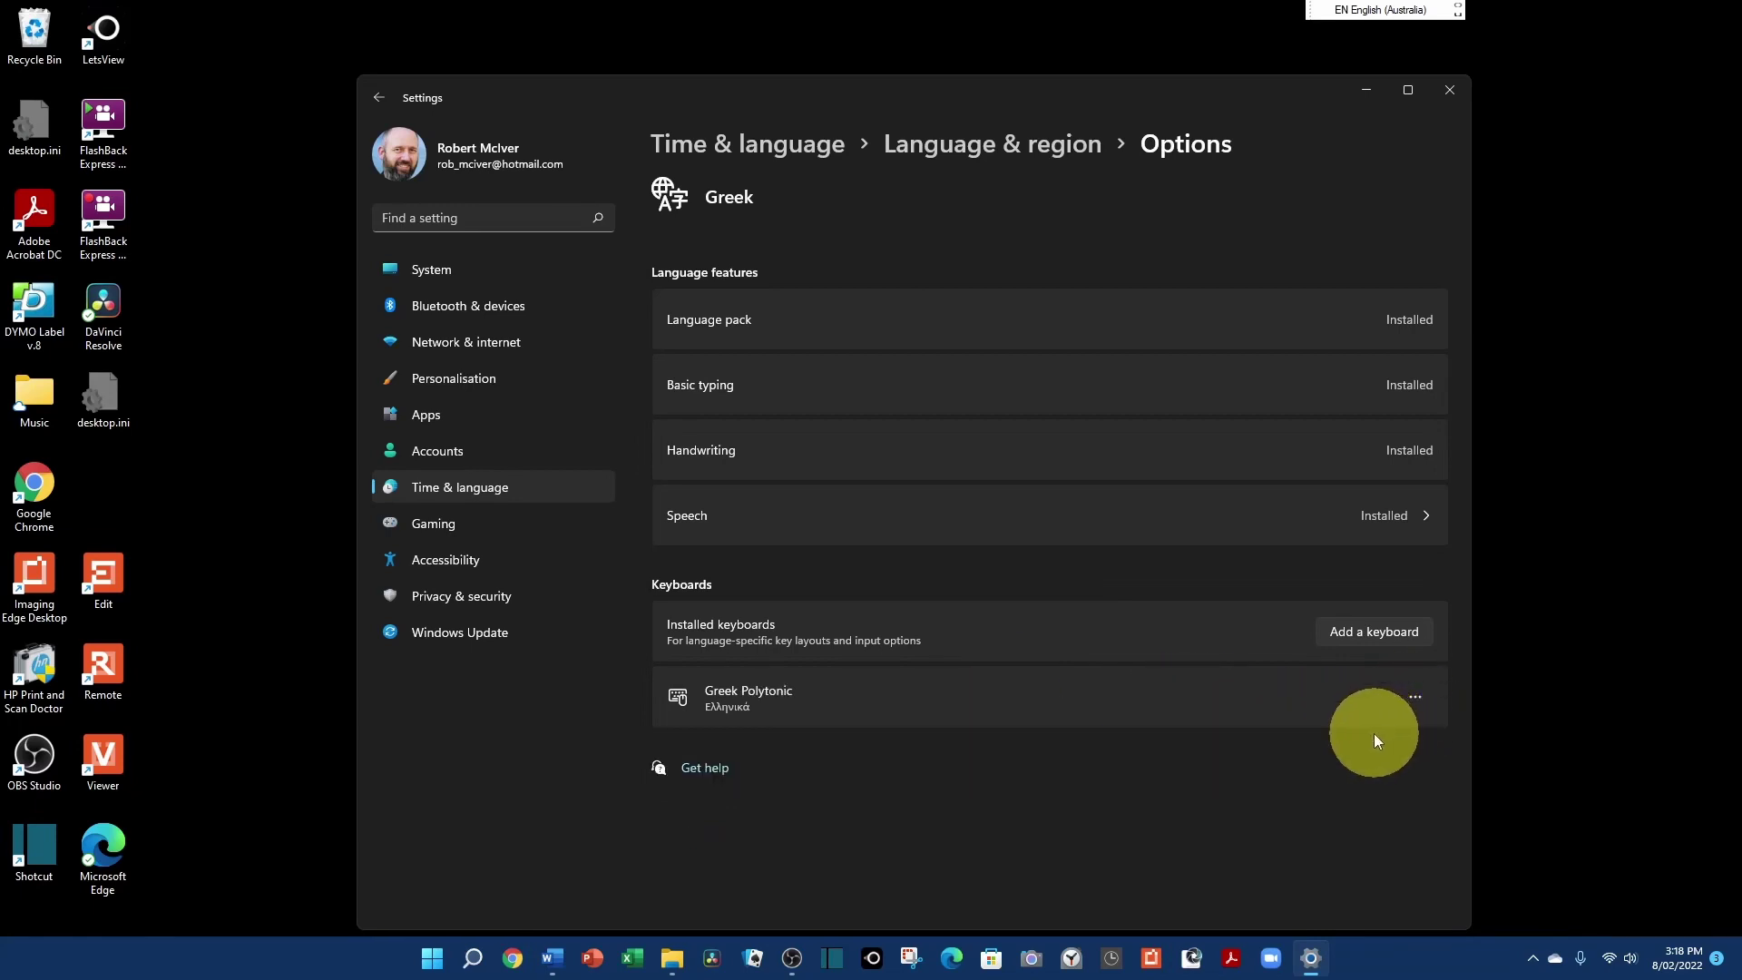